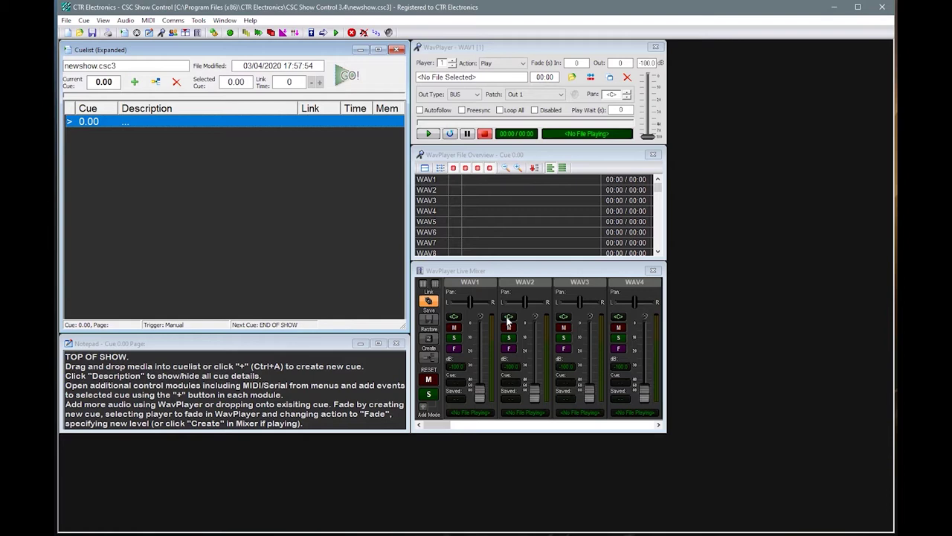
# Step the WavPlayer's player number up and down to browse the available players.
pyautogui.click(532, 51)
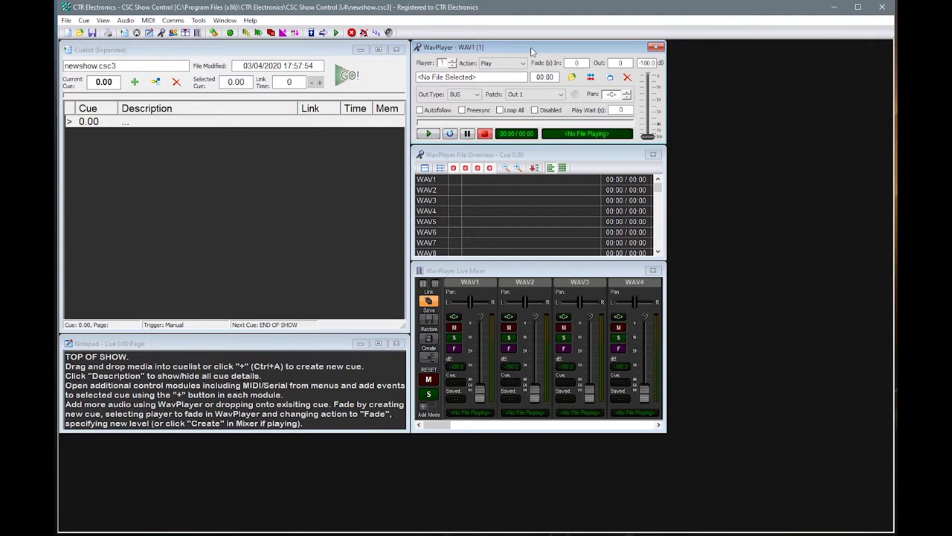
pyautogui.click(451, 60)
pyautogui.click(452, 60)
pyautogui.click(452, 60)
pyautogui.click(453, 67)
pyautogui.click(453, 66)
pyautogui.click(453, 66)
# Switch the WavPlayer between several players from the file overview, finishing on WAV1.
pyautogui.click(499, 221)
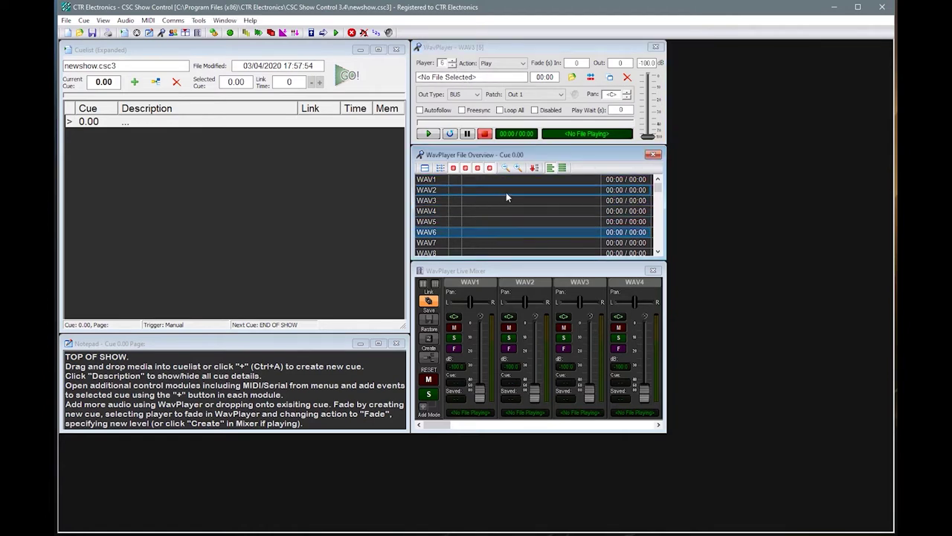
pyautogui.click(504, 230)
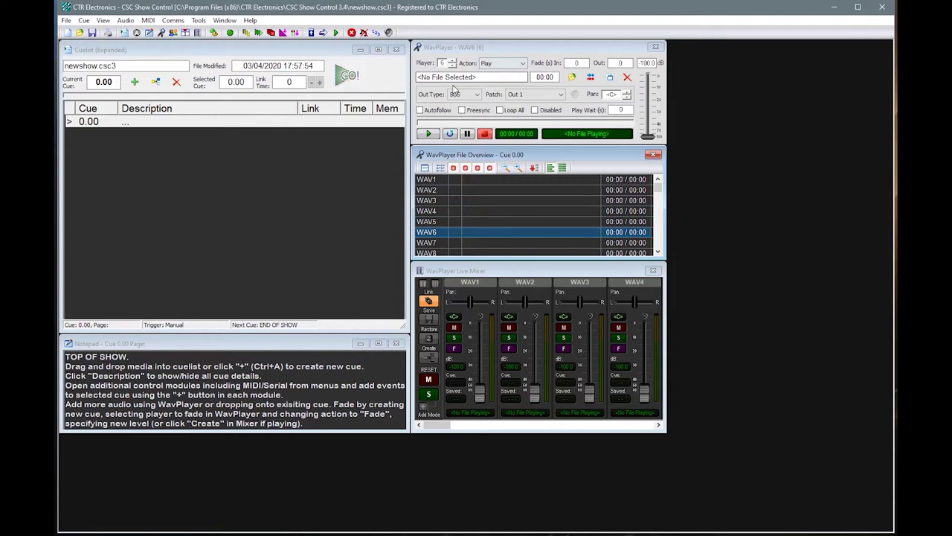
pyautogui.click(506, 191)
pyautogui.click(513, 200)
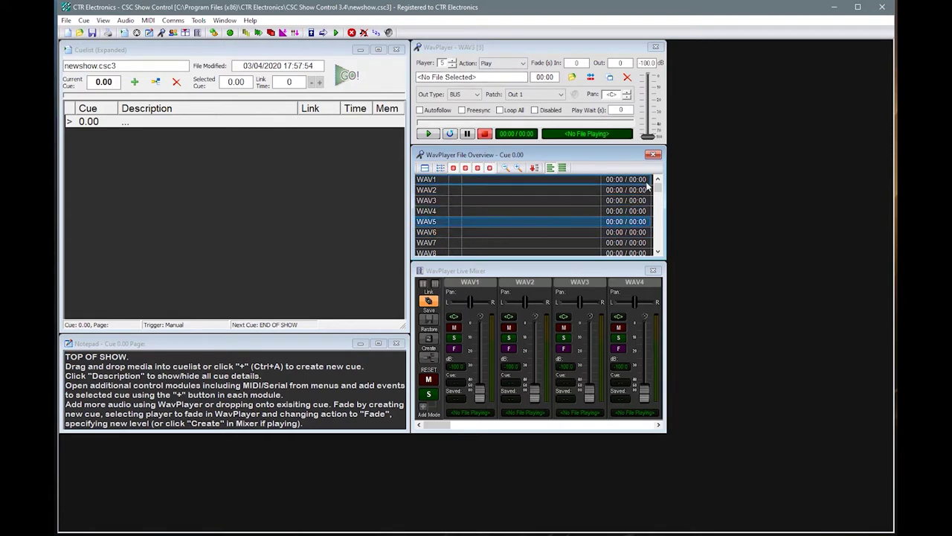
pyautogui.moveTo(657, 184)
pyautogui.mouseDown()
pyautogui.moveTo(658, 229)
pyautogui.moveTo(657, 184)
pyautogui.mouseUp()
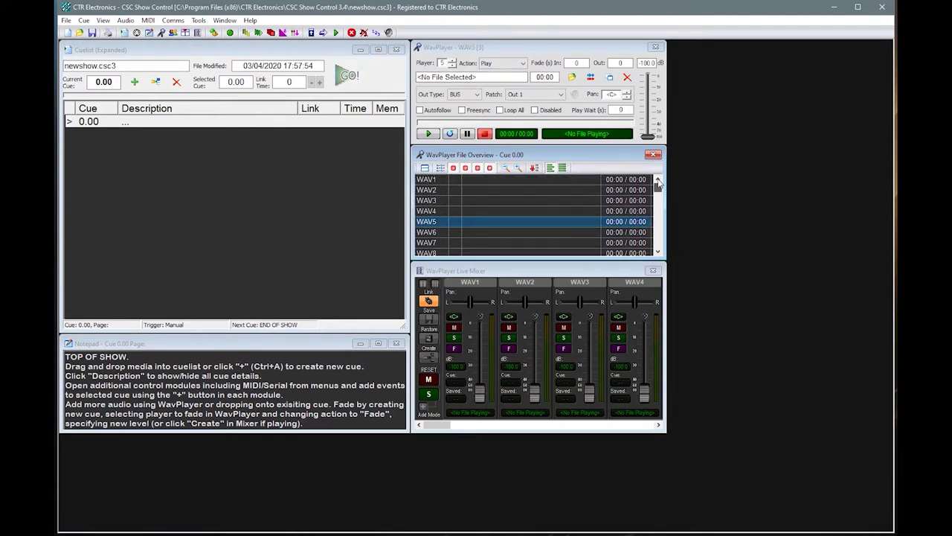
pyautogui.click(511, 182)
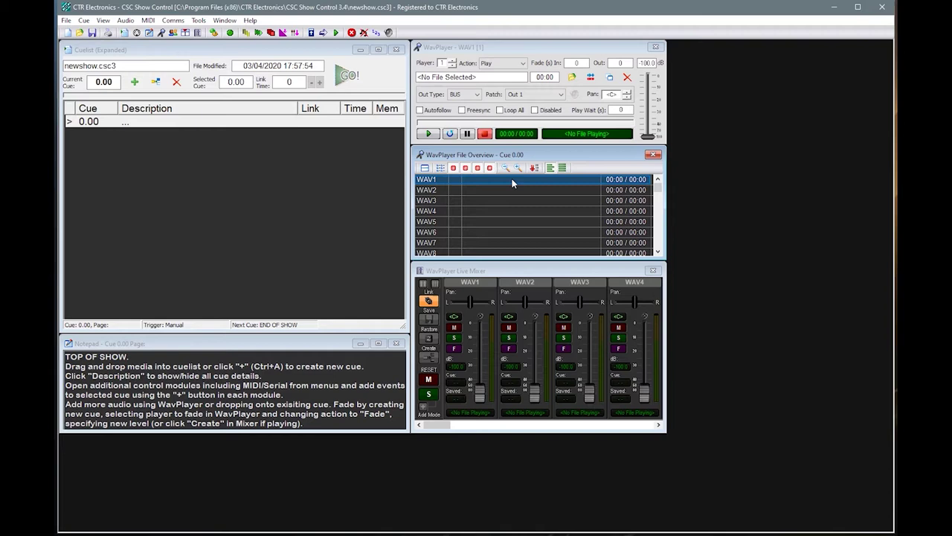
# Save the show file and add cue 1.00 with the description "Preshow music", leaving the new cue selected.
pyautogui.click(217, 197)
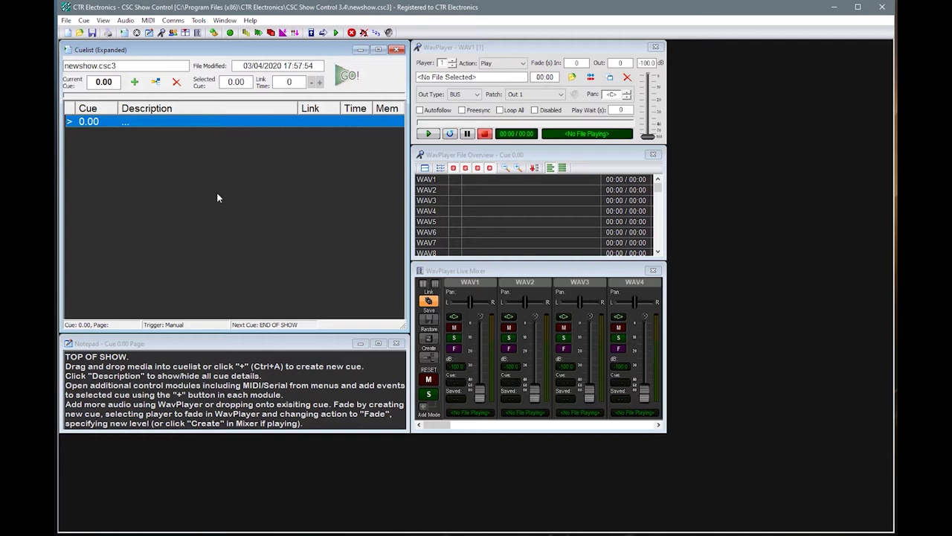
pyautogui.hotkey('ctrl', 's')
pyautogui.rightClick(127, 167)
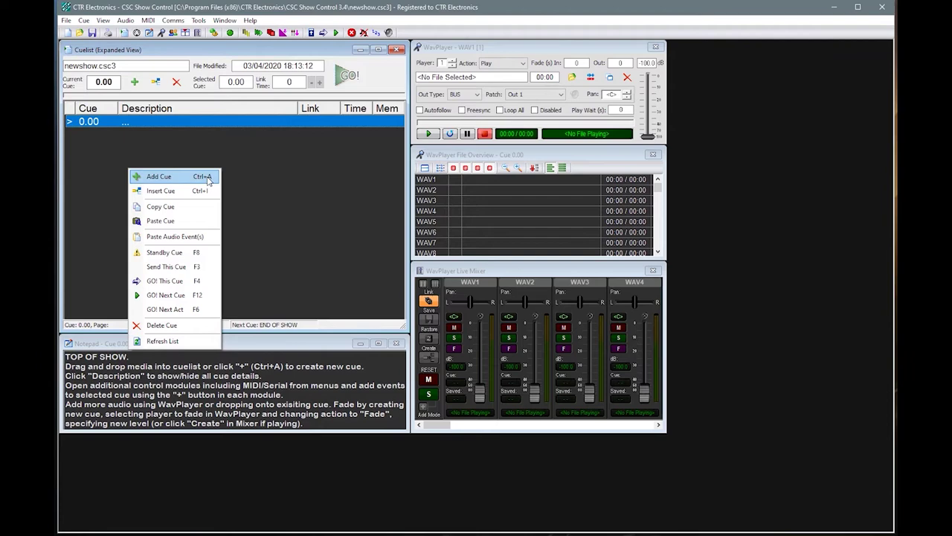
pyautogui.click(279, 190)
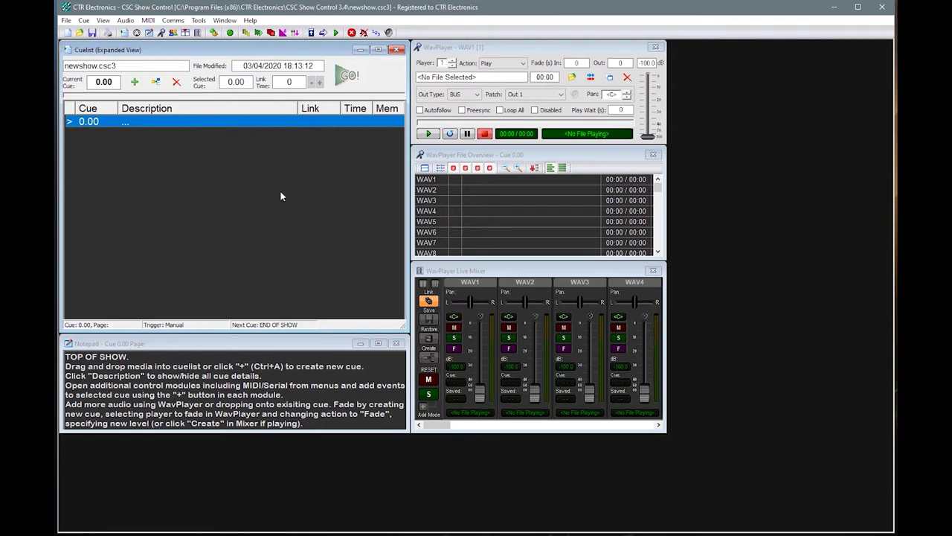
pyautogui.hotkey('ctrl', 'a')
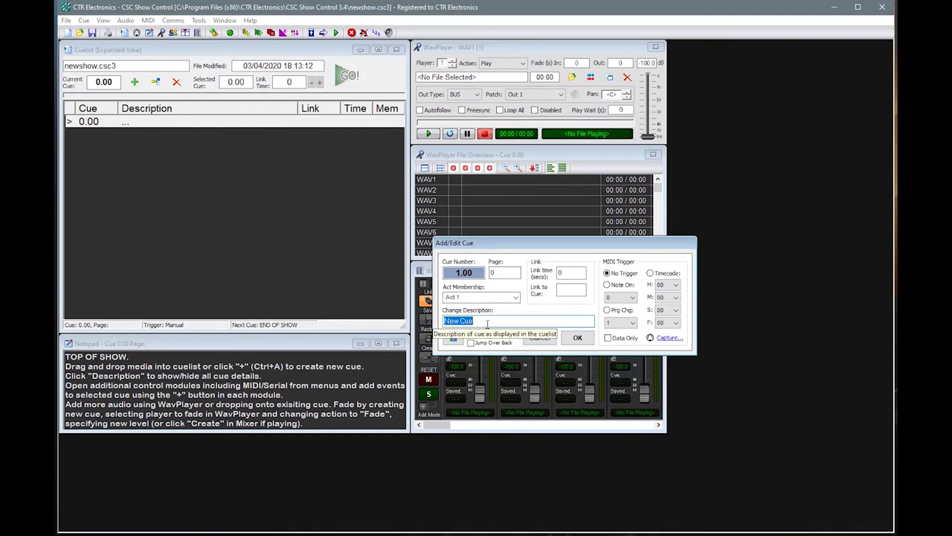
pyautogui.write('Pre')
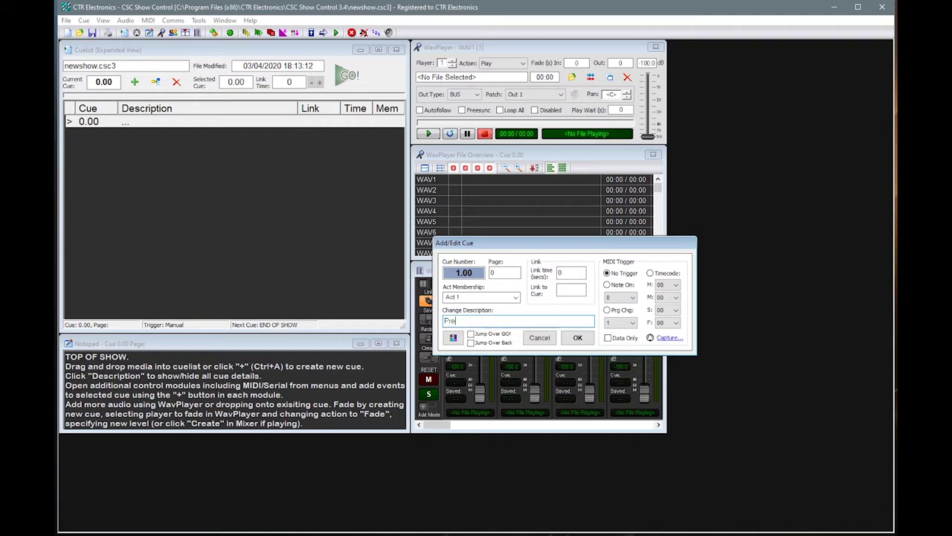
pyautogui.write('show music')
pyautogui.press('Return')
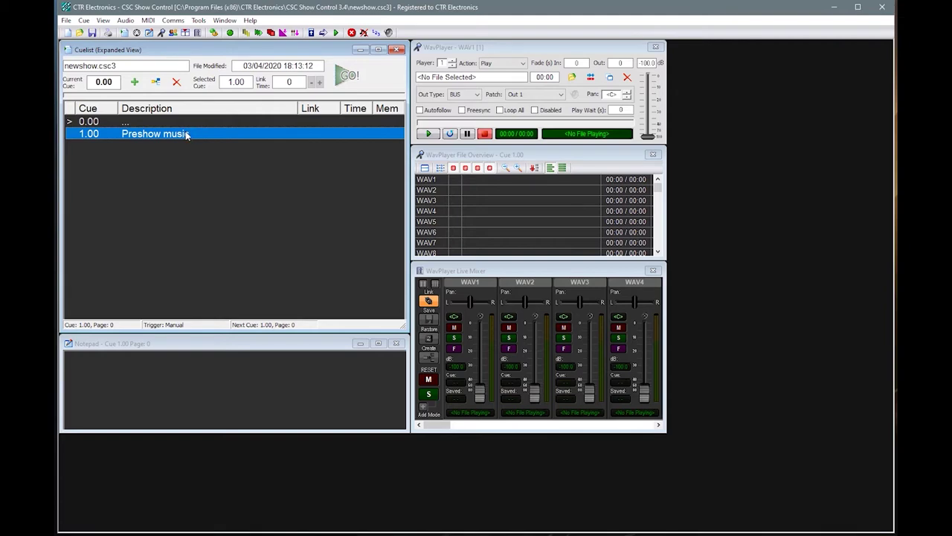
pyautogui.press('Up')
pyautogui.press('Down')
# Load Preshow.mp3 into player WAV1 of the Preshow music cue, declining the conversion to WAV format.
pyautogui.click(554, 53)
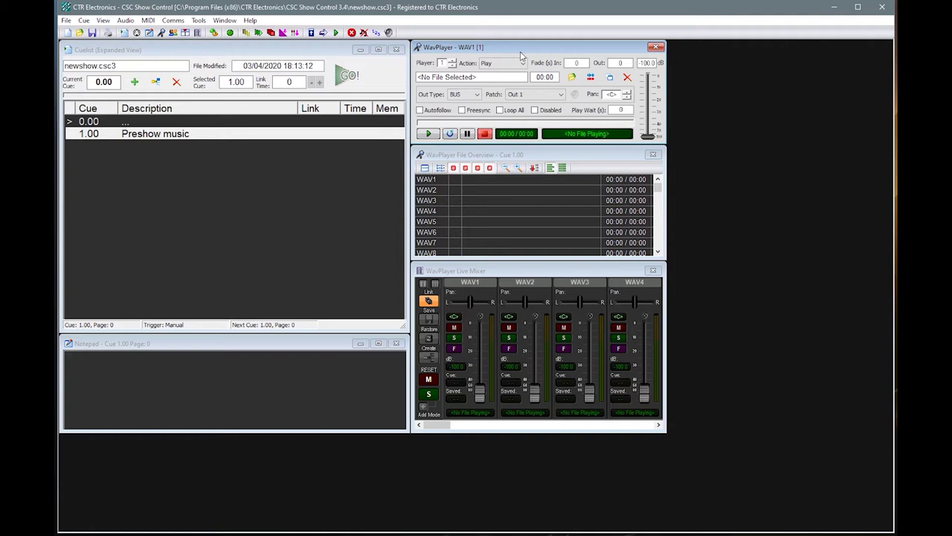
pyautogui.moveTo(657, 185); pyautogui.dragTo(636, 189)
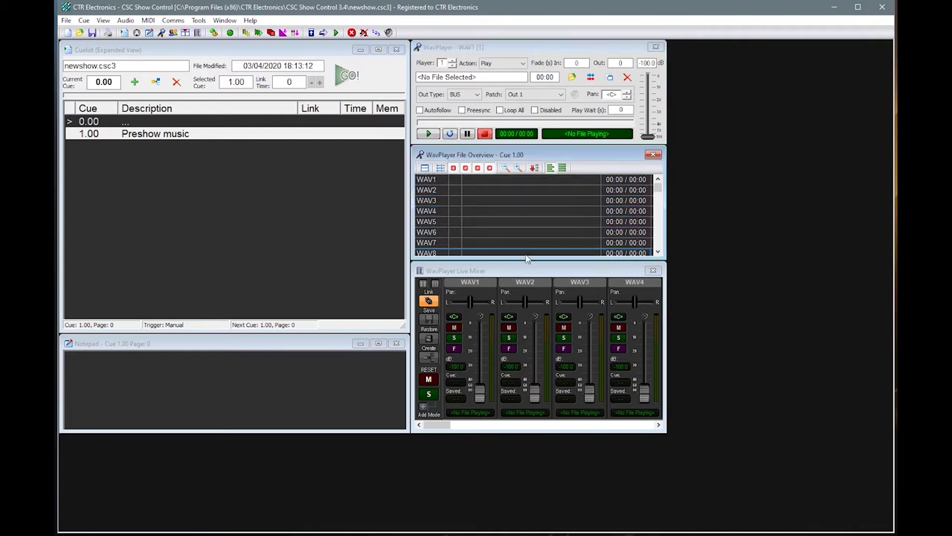
pyautogui.click(518, 179)
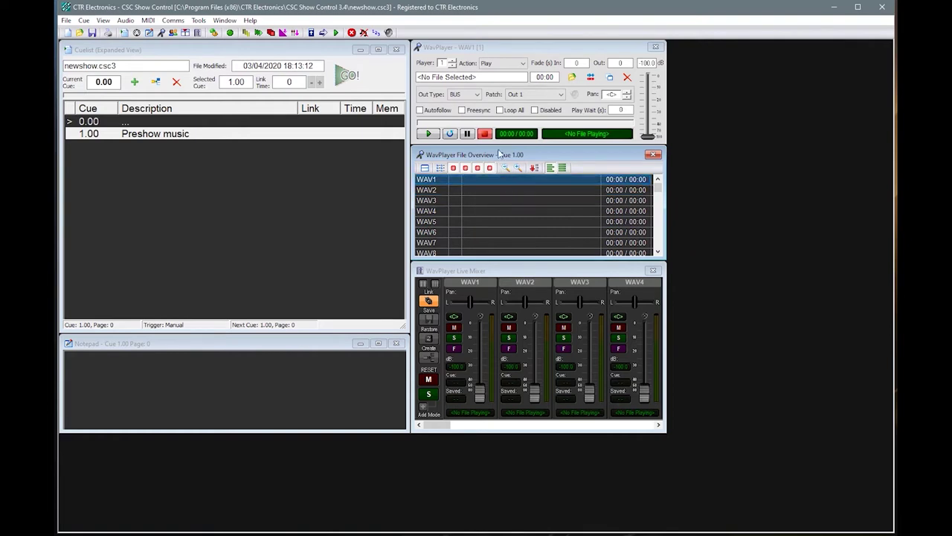
pyautogui.click(477, 211)
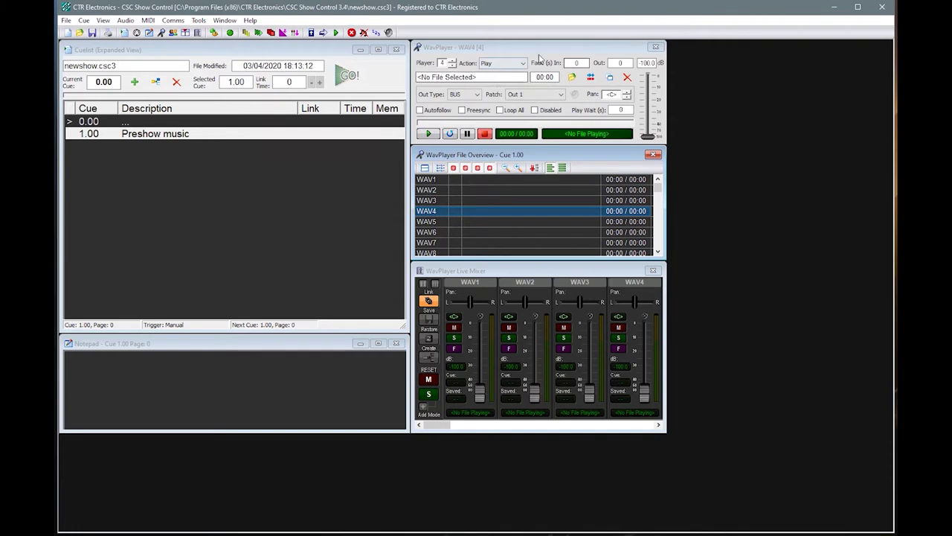
pyautogui.click(504, 181)
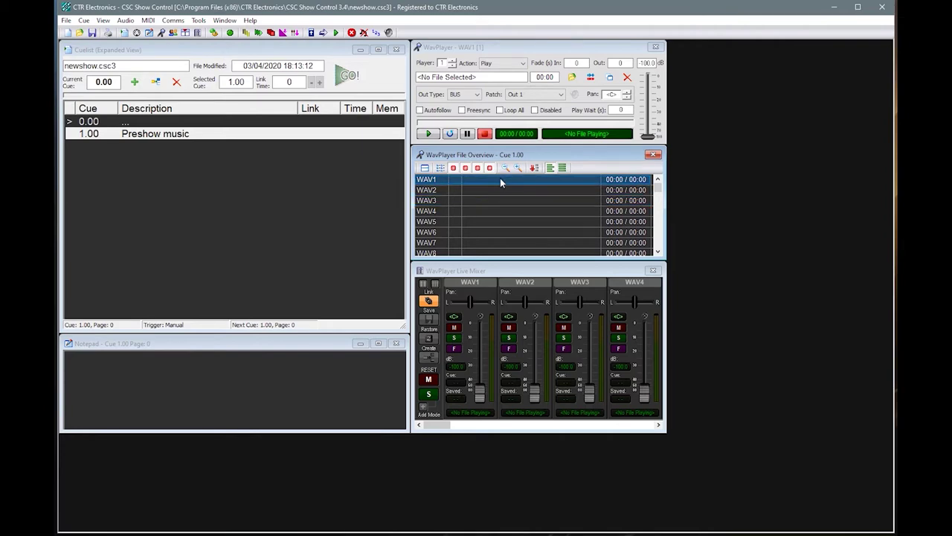
pyautogui.click(572, 78)
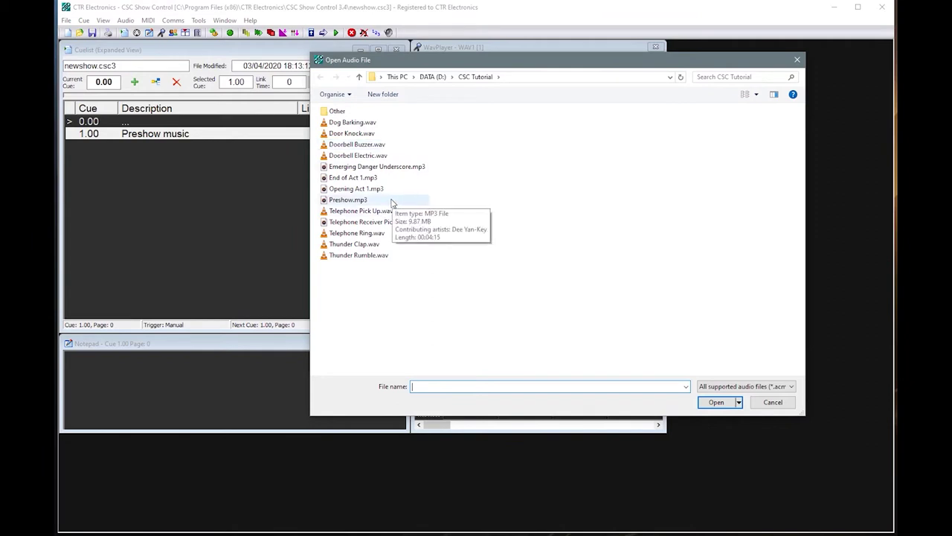
pyautogui.click(362, 201)
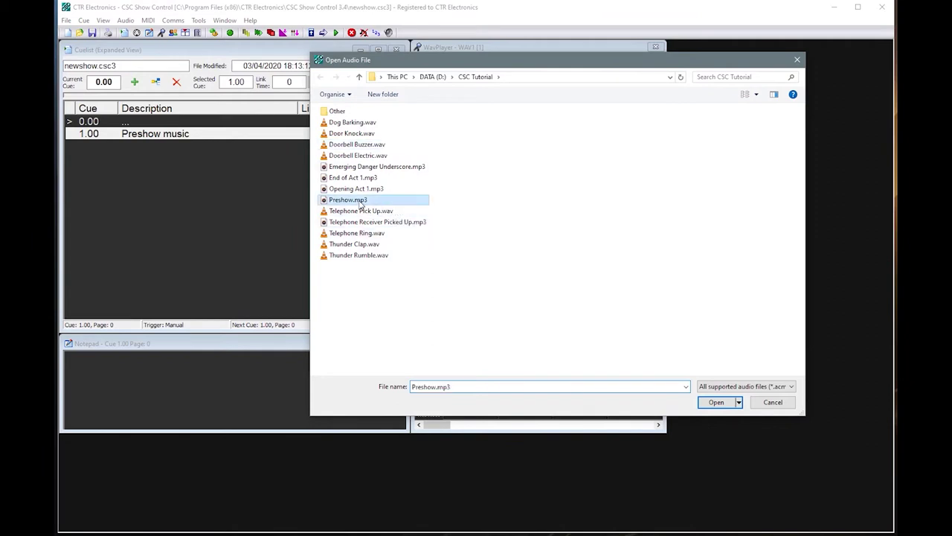
pyautogui.click(714, 403)
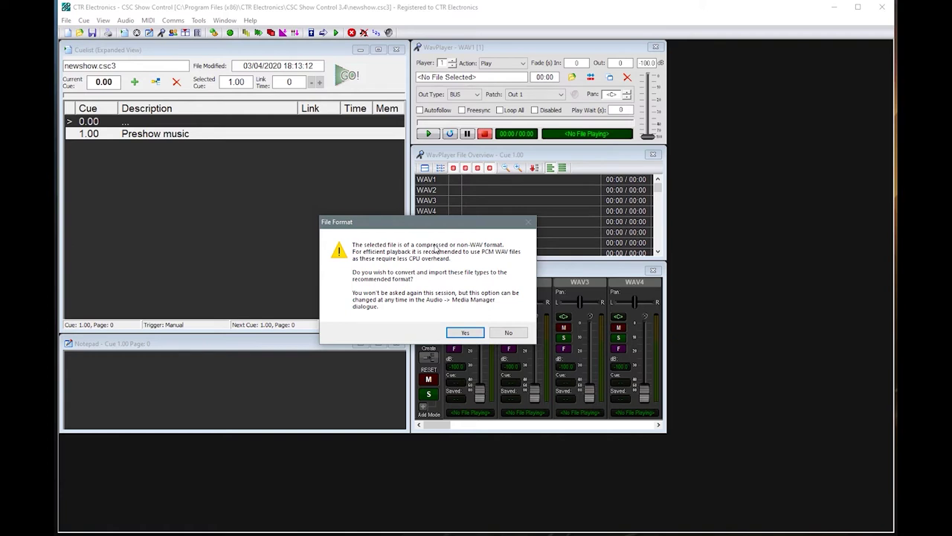
pyautogui.click(508, 334)
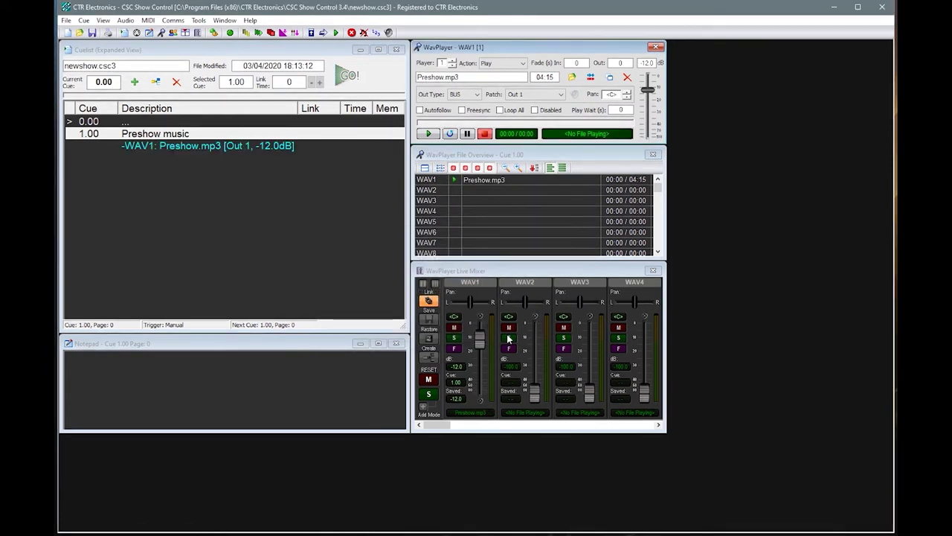
# Preview Preshow.mp3 on WAV1 of the Preshow music cue and skip the playback position to about 03:14.
pyautogui.click(186, 138)
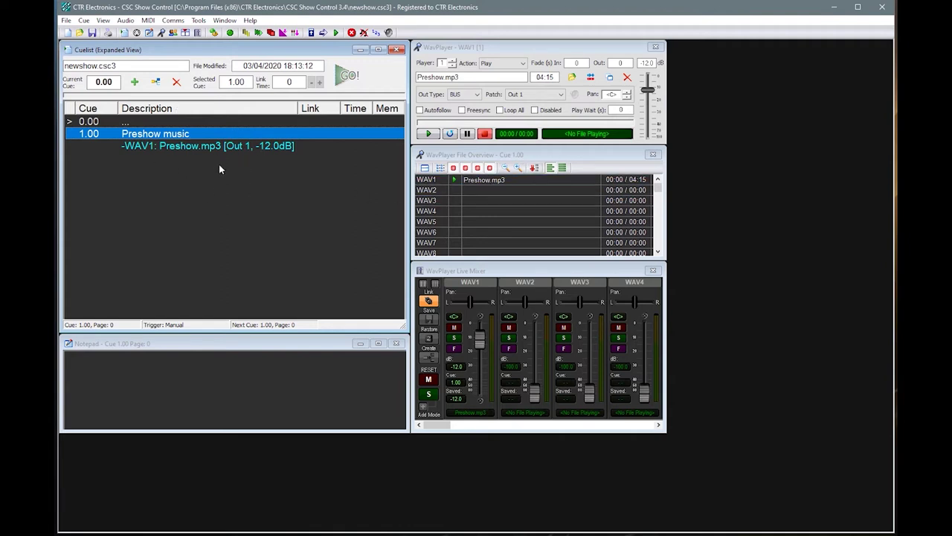
pyautogui.click(657, 191)
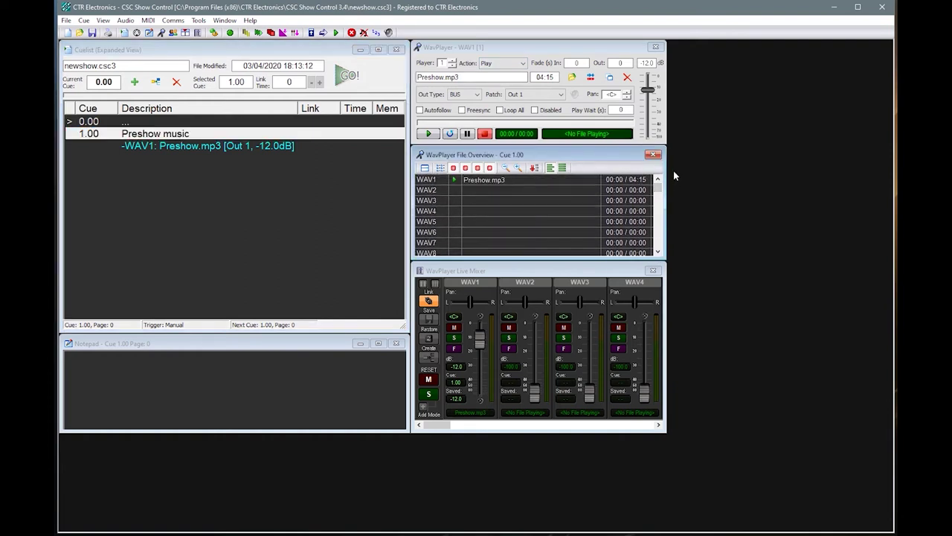
pyautogui.click(136, 209)
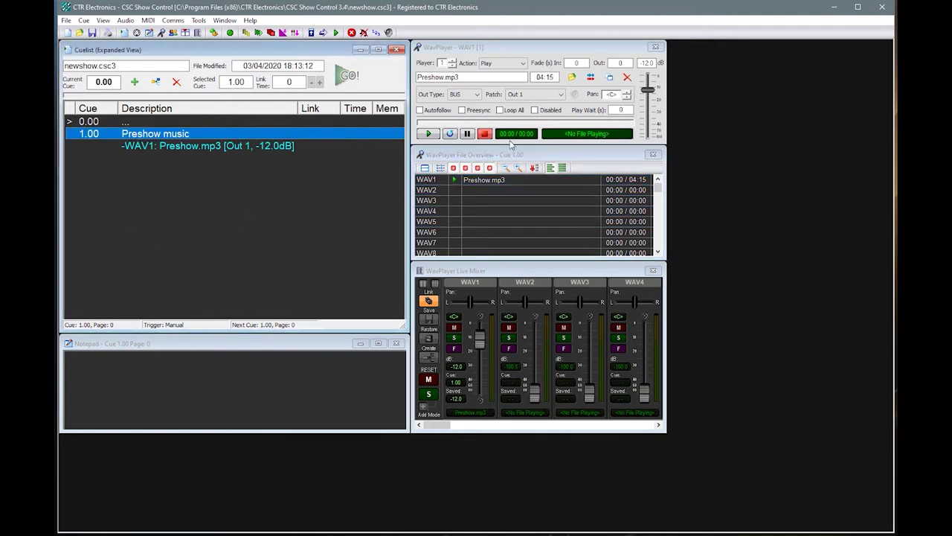
pyautogui.click(429, 135)
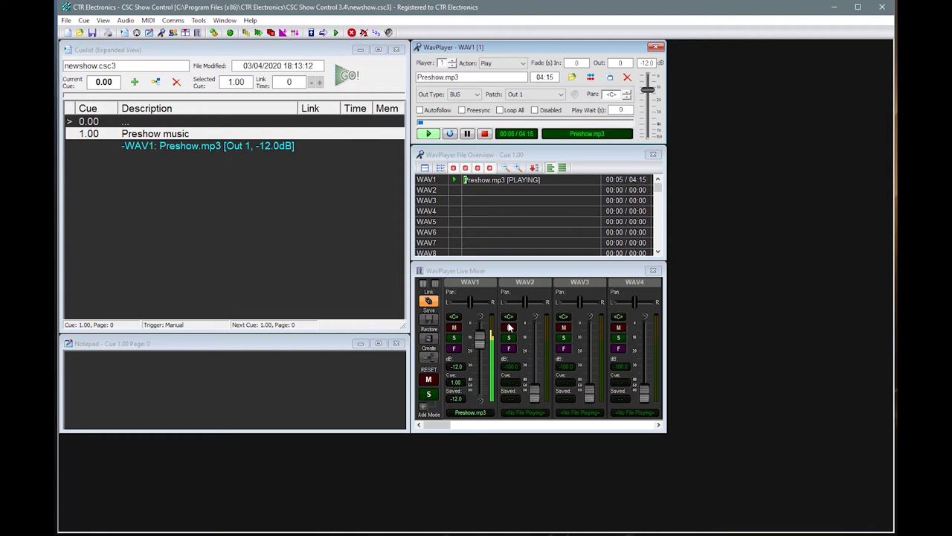
pyautogui.click(501, 184)
pyautogui.moveTo(437, 123); pyautogui.dragTo(584, 123)
pyautogui.click(578, 184)
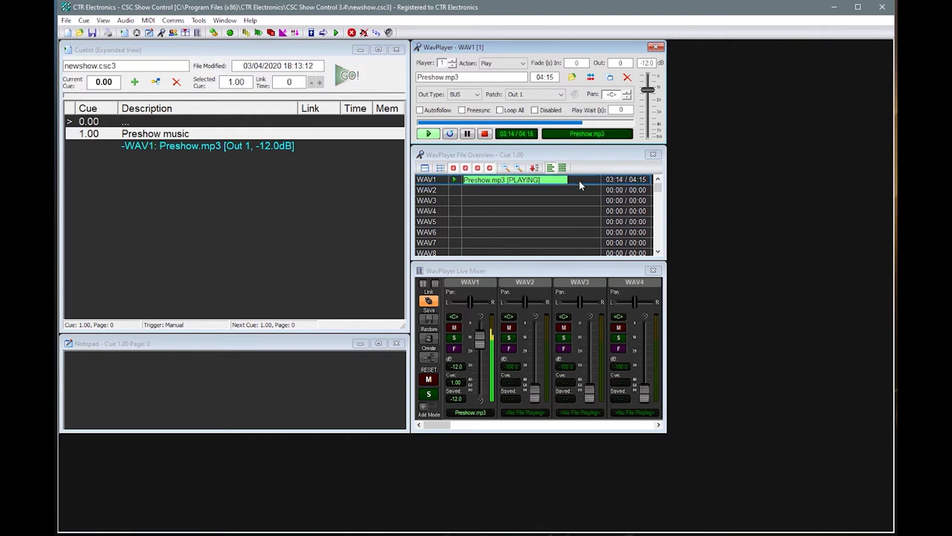
pyautogui.moveTo(552, 184); pyautogui.dragTo(574, 181)
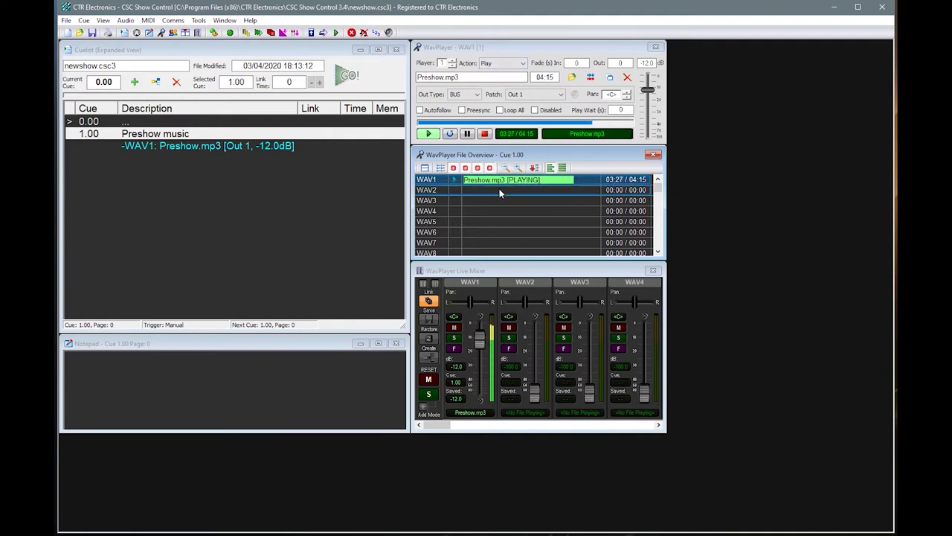
# View player WAV4 while the track plays, return to WAV1 and stop its playback.
pyautogui.click(495, 212)
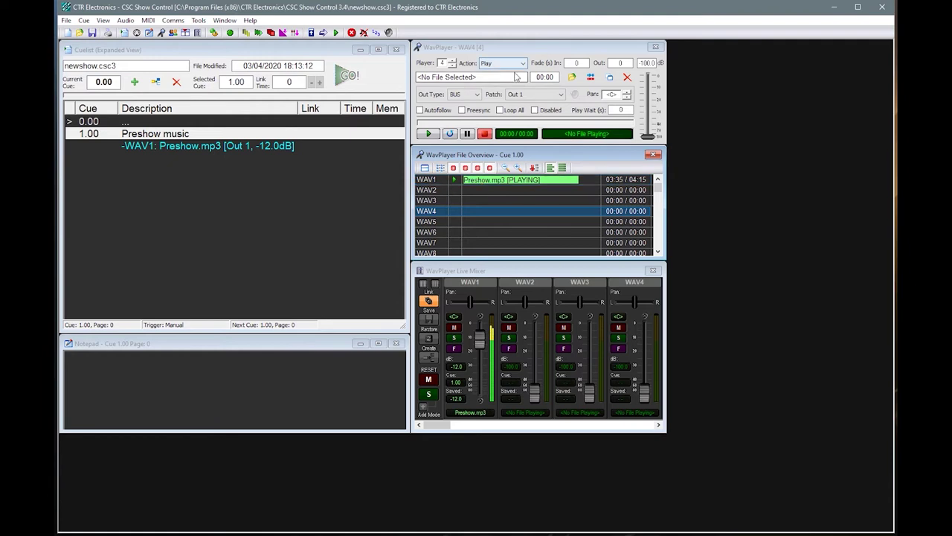
pyautogui.click(510, 183)
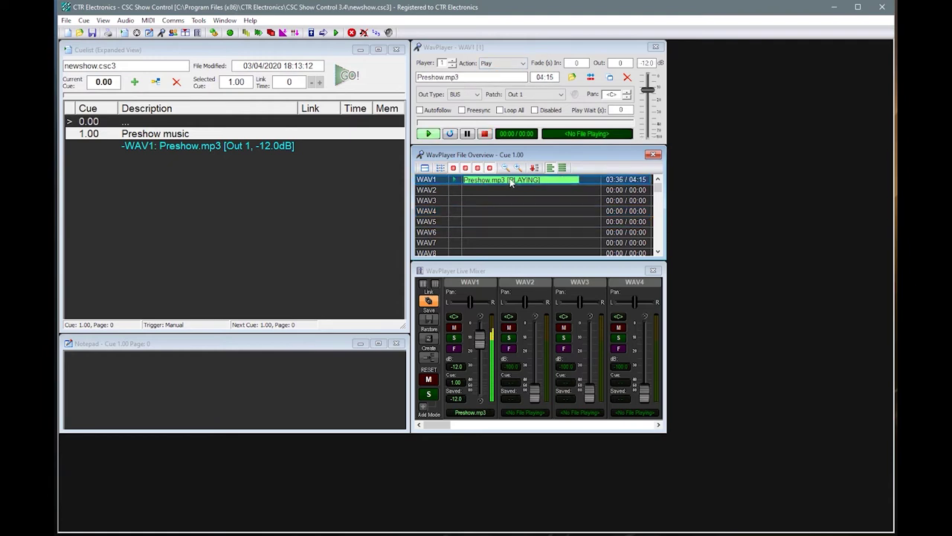
pyautogui.click(485, 134)
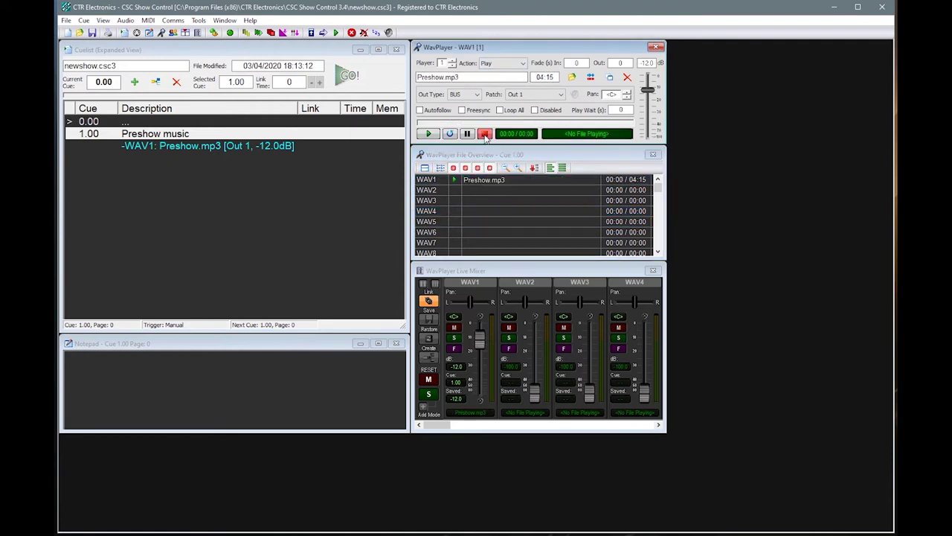
# Play the Preshow music cue's track again and adjust its level using the WavPlayer and Live Mixer faders to about -15.3 dB.
pyautogui.click(143, 135)
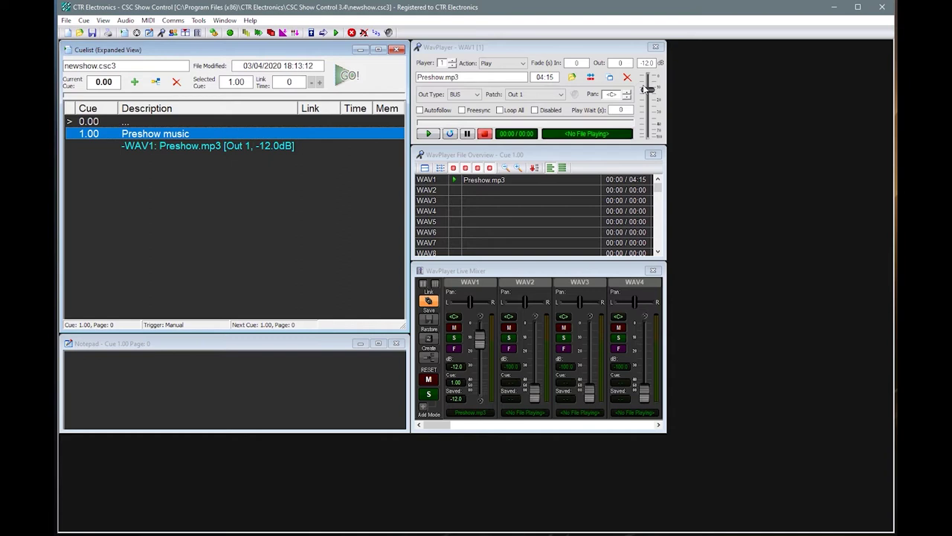
pyautogui.click(427, 134)
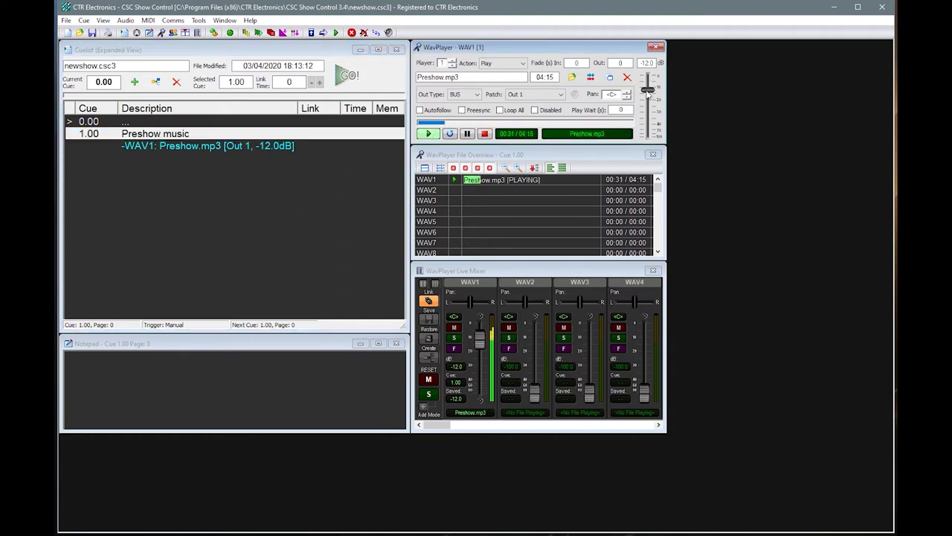
pyautogui.moveTo(647, 89)
pyautogui.mouseDown()
pyautogui.moveTo(649, 110)
pyautogui.moveTo(653, 95)
pyautogui.mouseUp()
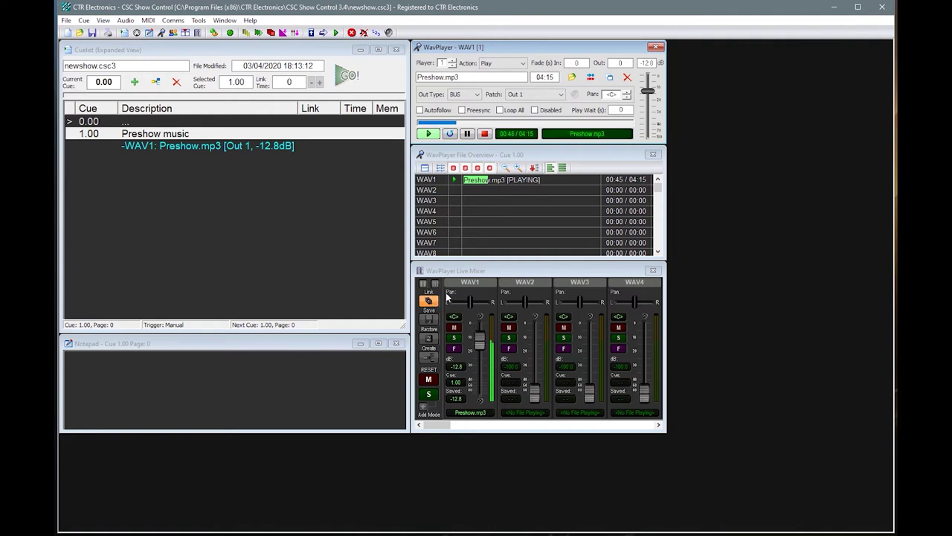
pyautogui.moveTo(482, 344); pyautogui.dragTo(480, 366)
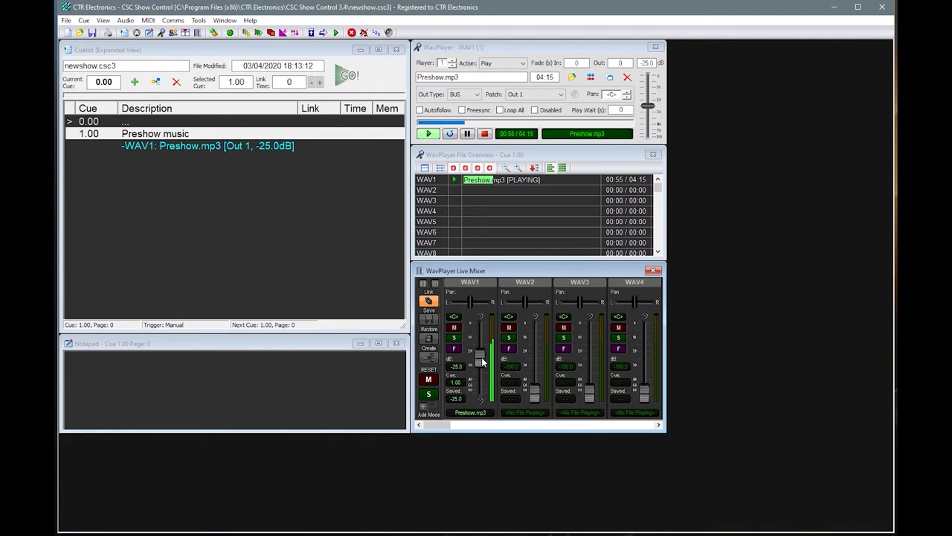
pyautogui.moveTo(482, 362); pyautogui.dragTo(478, 330)
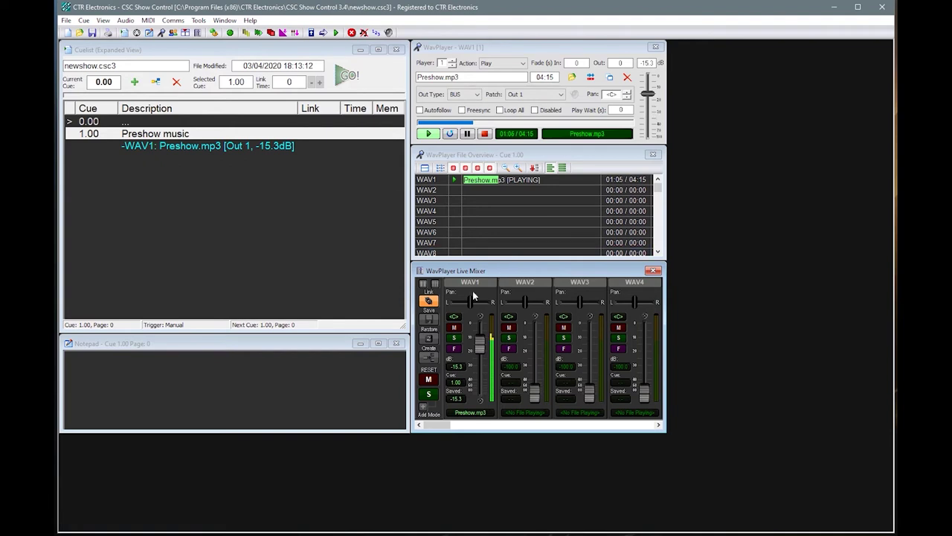
# Turn off automatic level saving in the Live Mixer, lower WAV1, and save about -24.6 dB manually to the Preshow music cue.
pyautogui.click(437, 302)
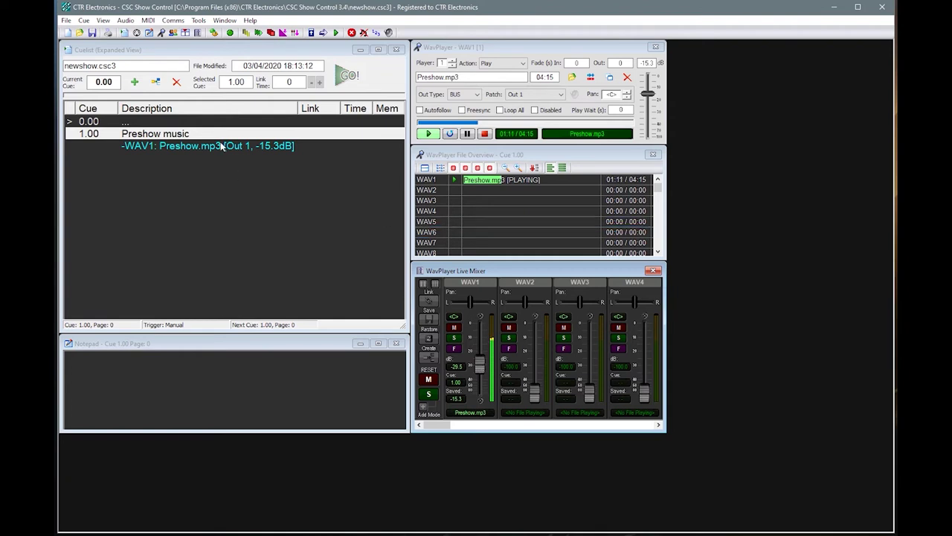
pyautogui.click(197, 134)
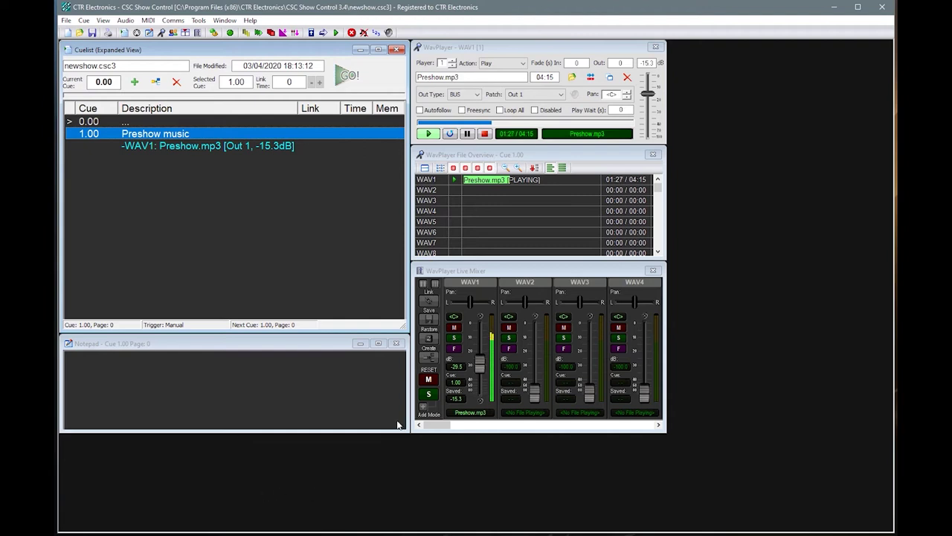
pyautogui.moveTo(480, 363); pyautogui.dragTo(485, 344)
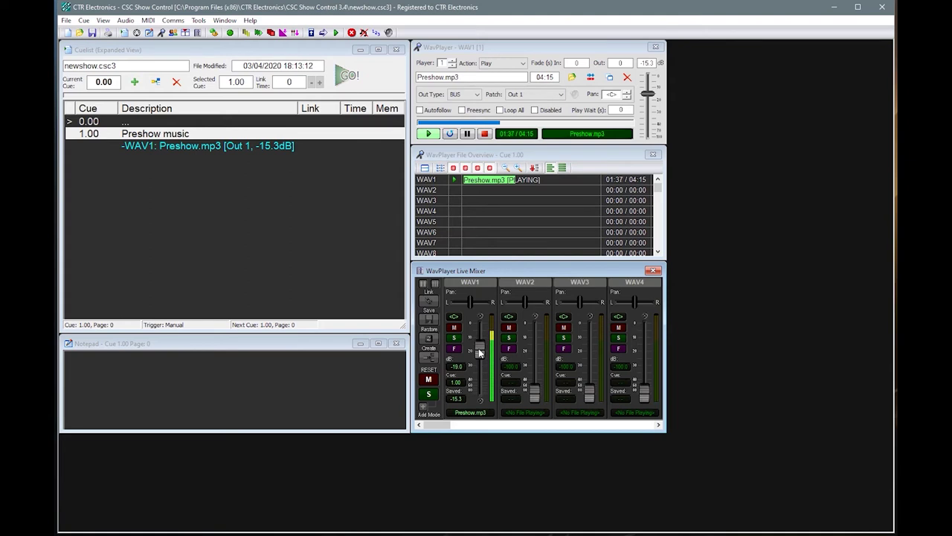
pyautogui.moveTo(479, 352); pyautogui.dragTo(479, 359)
pyautogui.click(431, 321)
# Raise WAV1 to about -9.0 dB in the Live Mixer and save that level to the Preshow music cue.
pyautogui.click(206, 134)
pyautogui.moveTo(480, 354); pyautogui.dragTo(483, 332)
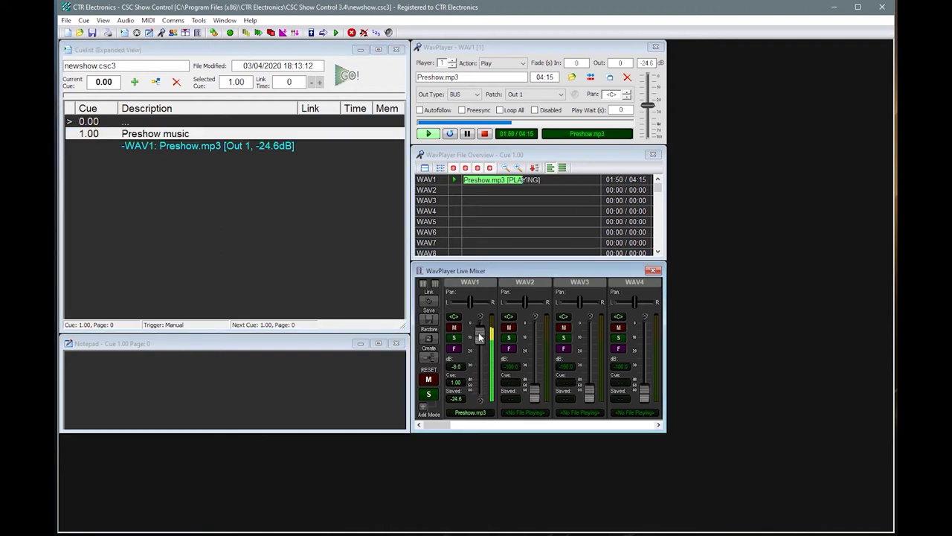
pyautogui.click(429, 351)
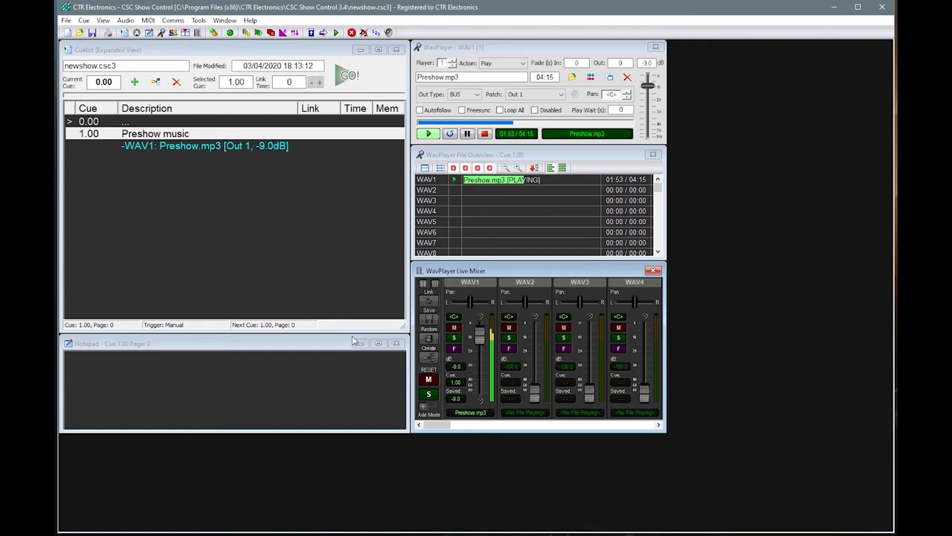
# Turn automatic level saving back on, set the WAV1 mixer fader to about -19.4 dB, and stop the track.
pyautogui.click(430, 301)
pyautogui.moveTo(480, 334)
pyautogui.mouseDown()
pyautogui.moveTo(480, 359)
pyautogui.moveTo(480, 350)
pyautogui.mouseUp()
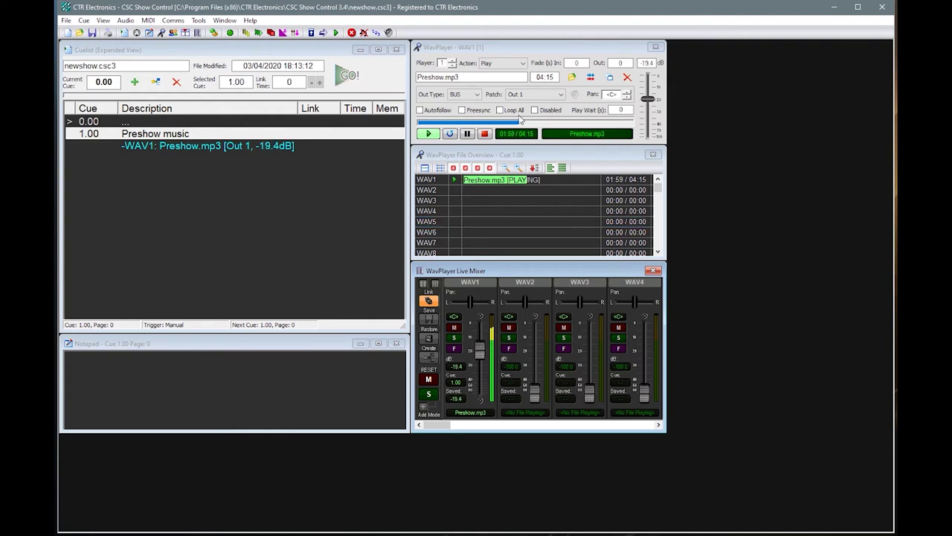
pyautogui.click(484, 134)
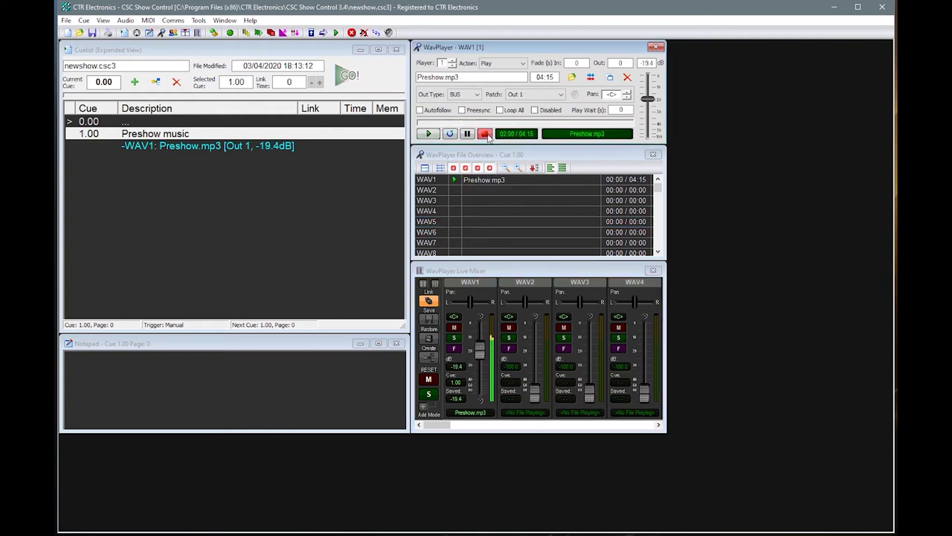
# Select the Preshow music cue, fire it with GO, and stop all playback.
pyautogui.click(176, 136)
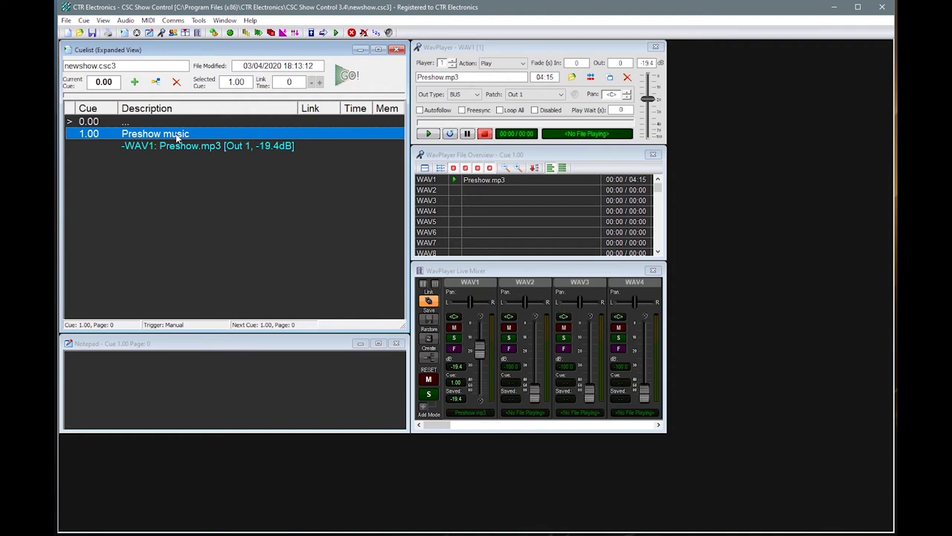
pyautogui.click(150, 120)
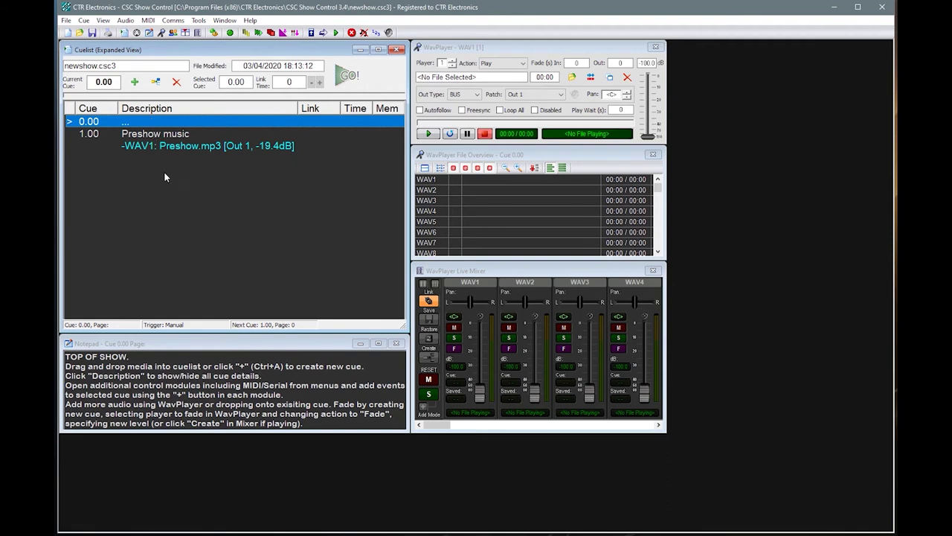
pyautogui.click(163, 134)
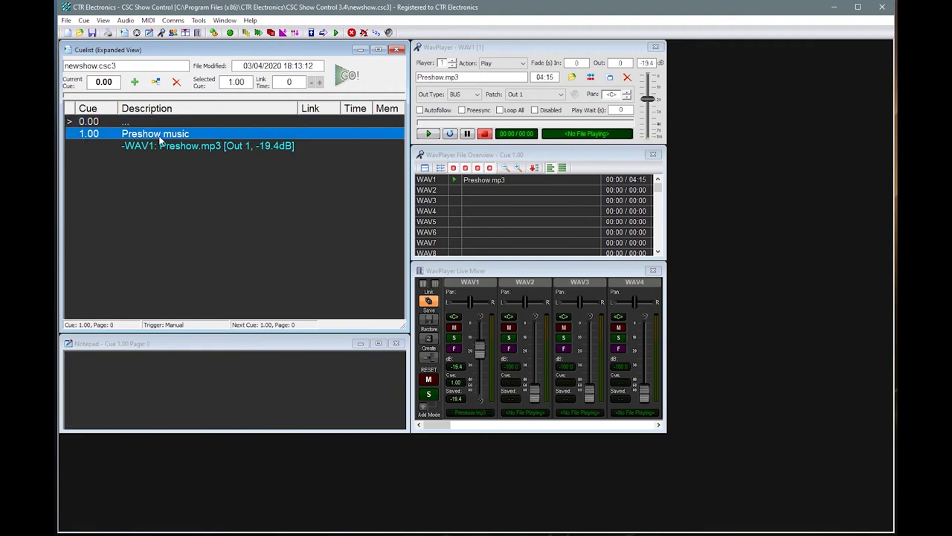
pyautogui.click(353, 81)
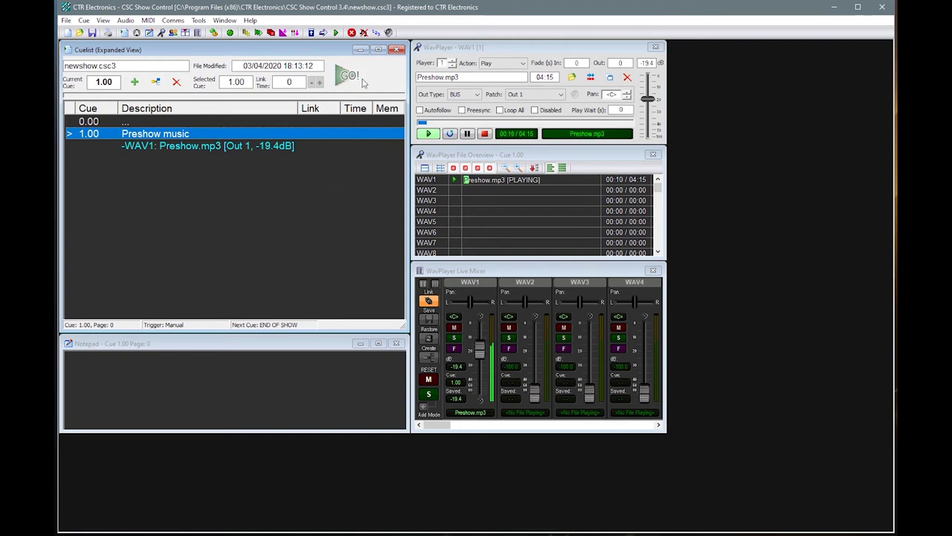
pyautogui.click(352, 33)
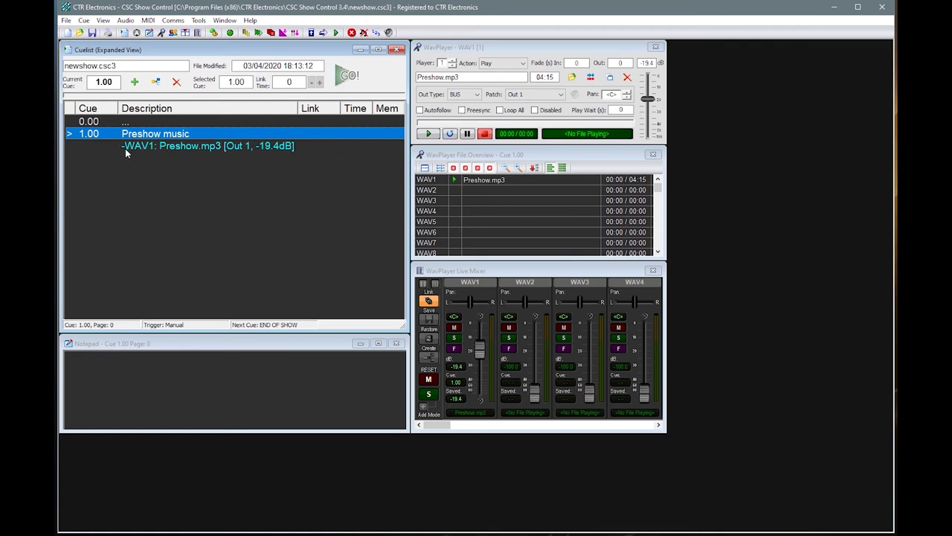
pyautogui.click(177, 113)
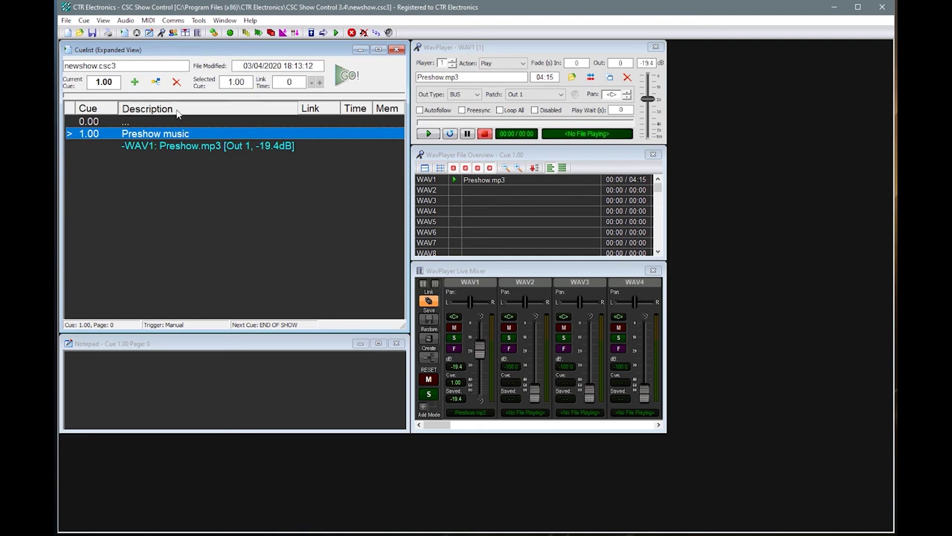
pyautogui.click(171, 113)
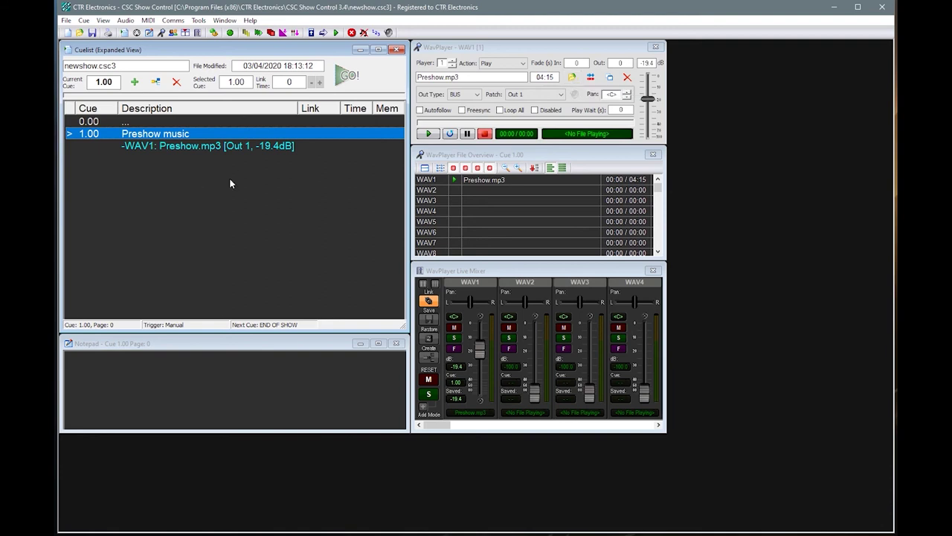
# Load Dog Barking.wav from the CSC Tutorial folder into player WAV2 of the Preshow music cue.
pyautogui.click(485, 189)
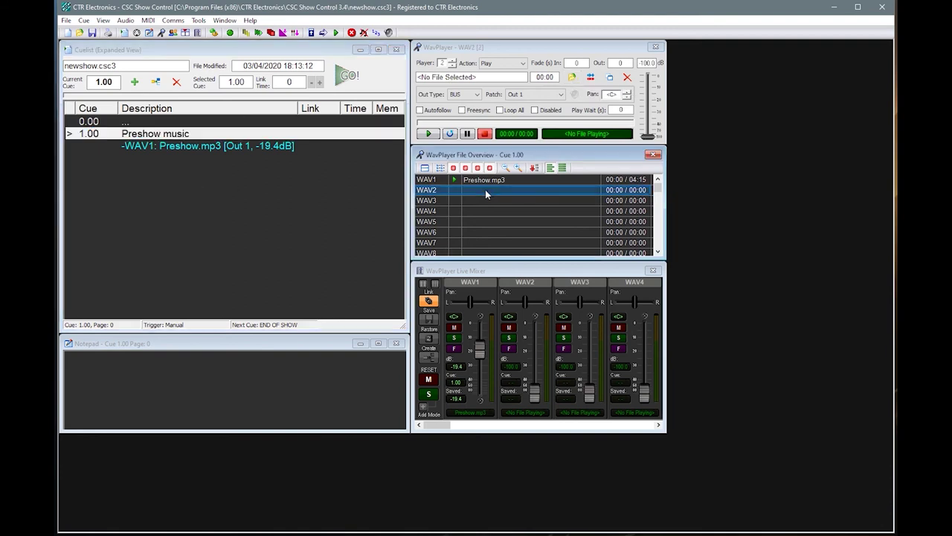
pyautogui.click(572, 86)
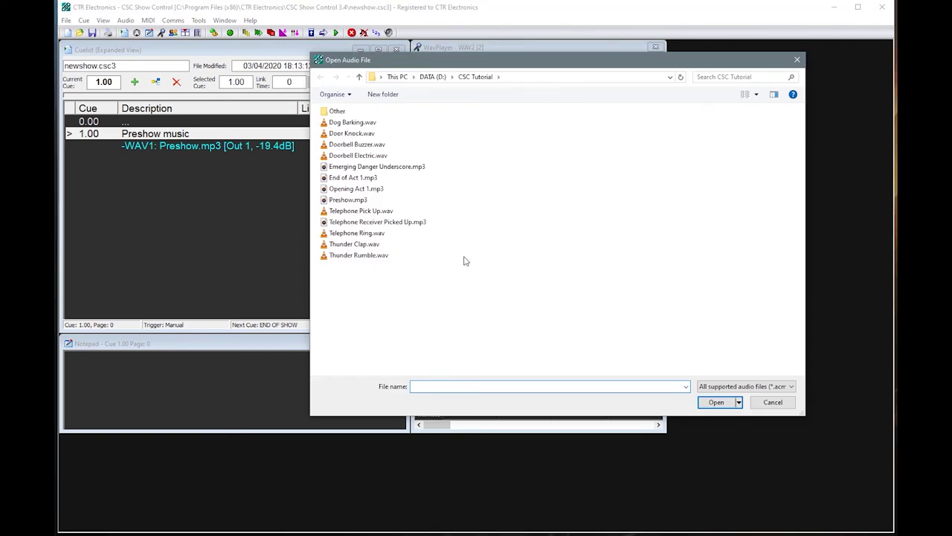
pyautogui.doubleClick(363, 125)
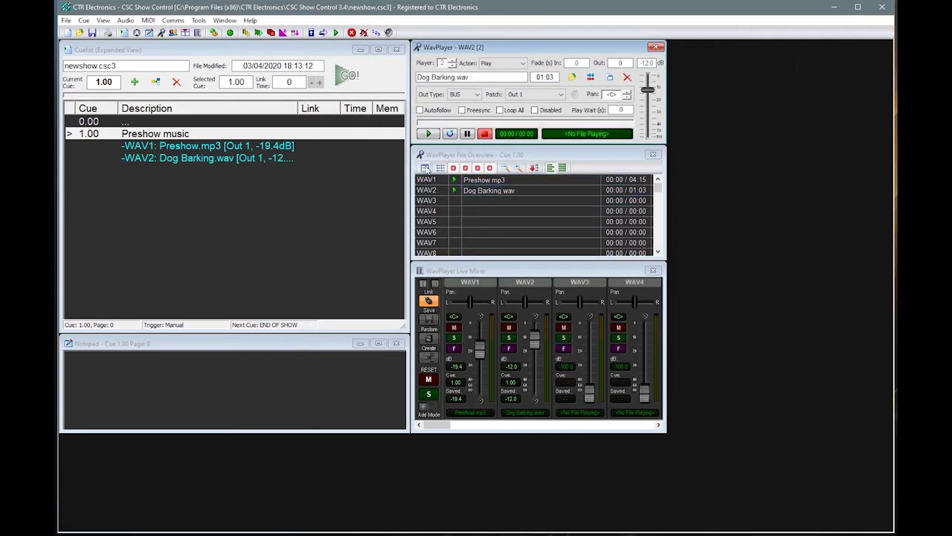
# Play Dog Barking.wav on WAV2, raise its level to about -2.1 dB, and stop it.
pyautogui.click(429, 135)
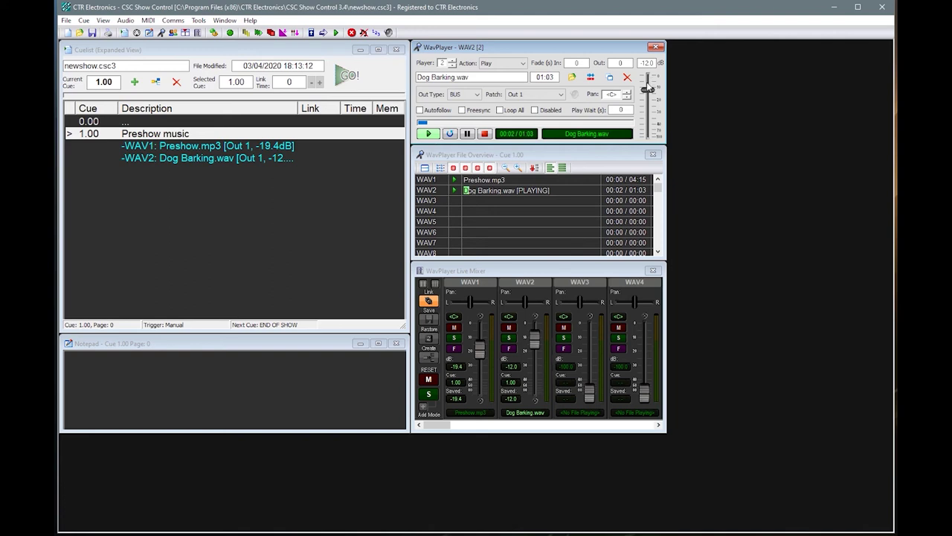
pyautogui.moveTo(651, 91); pyautogui.dragTo(649, 76)
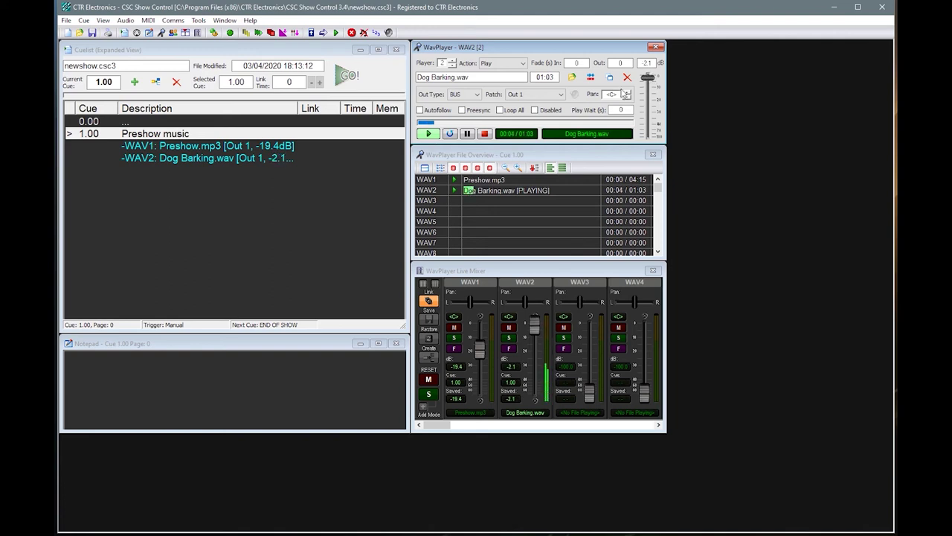
pyautogui.click(484, 134)
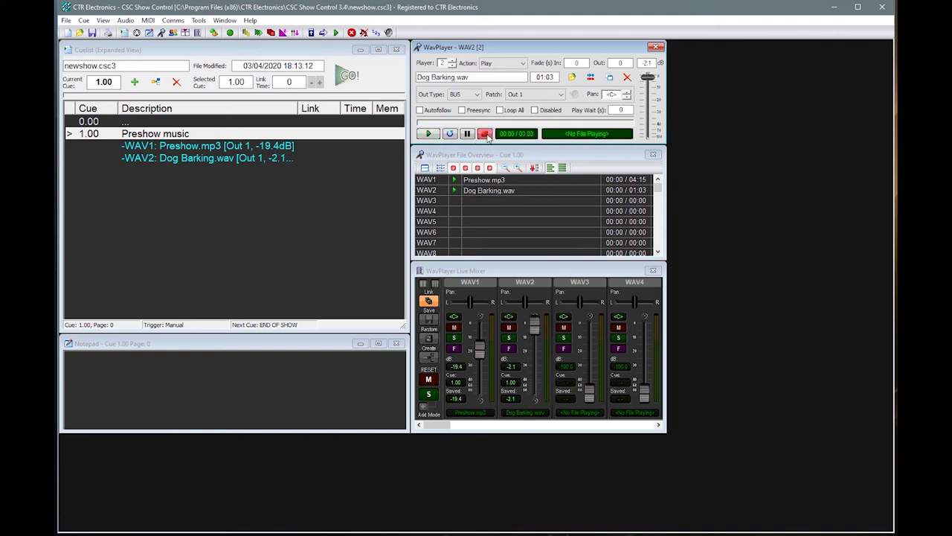
# Briefly preview Preshow.mp3 on WAV1 and Dog Barking.wav on WAV2 individually, stopping each one.
pyautogui.click(482, 180)
pyautogui.click(427, 134)
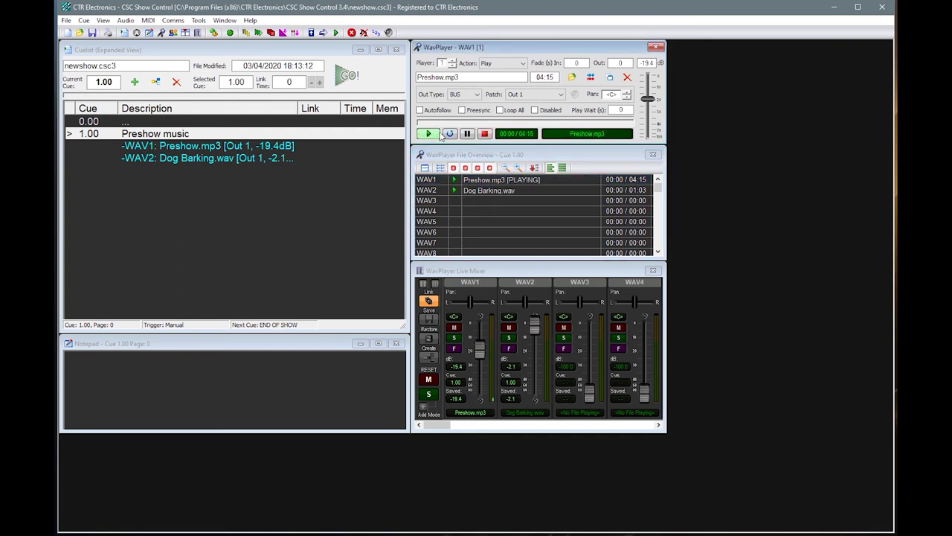
pyautogui.click(485, 134)
pyautogui.click(487, 191)
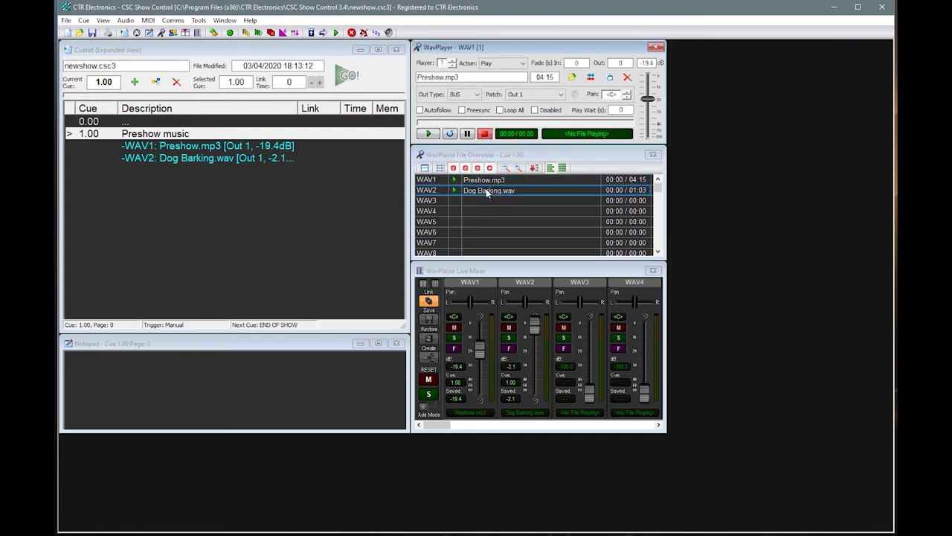
pyautogui.click(428, 133)
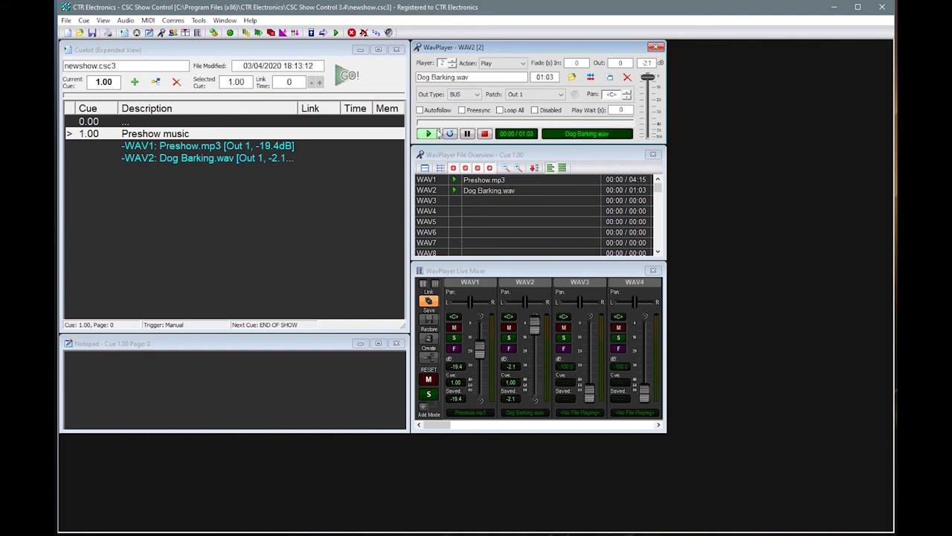
pyautogui.click(484, 134)
pyautogui.click(502, 215)
pyautogui.click(153, 125)
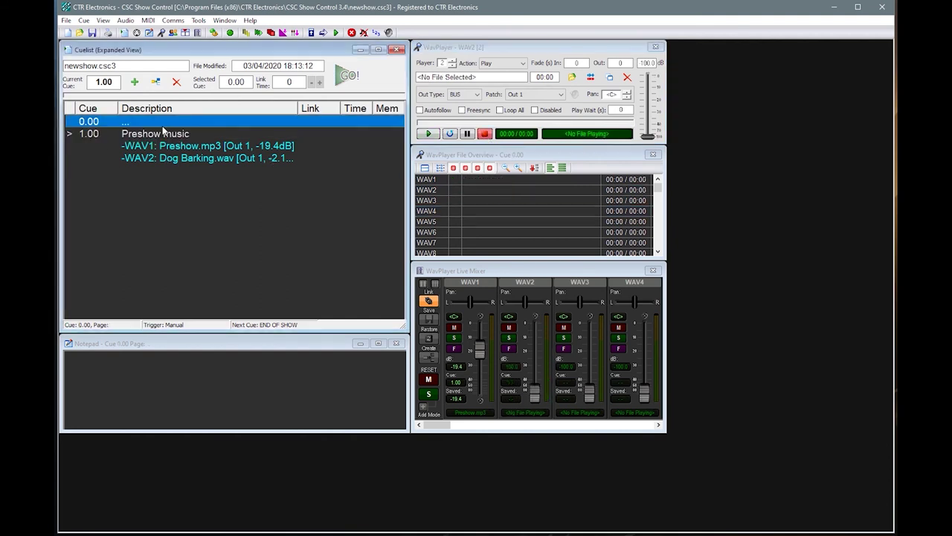
pyautogui.click(159, 134)
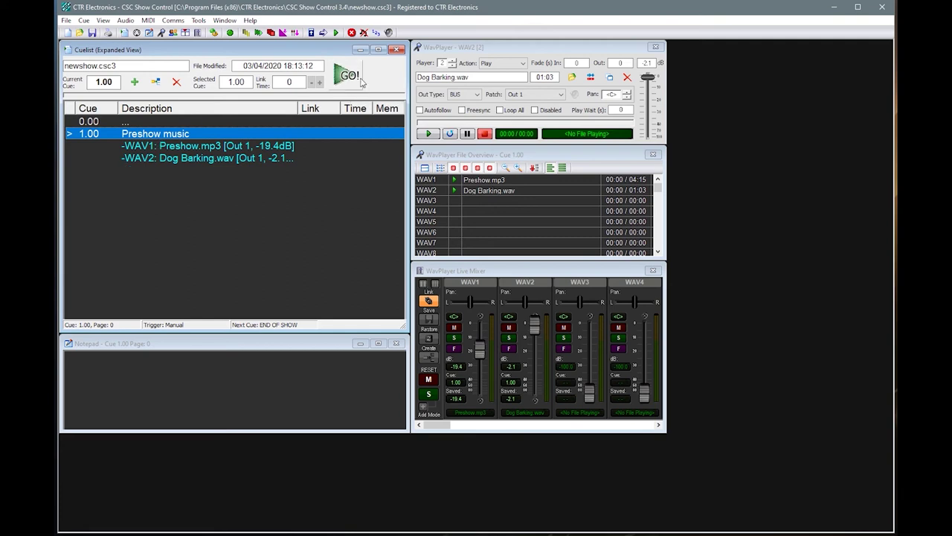
pyautogui.click(85, 22)
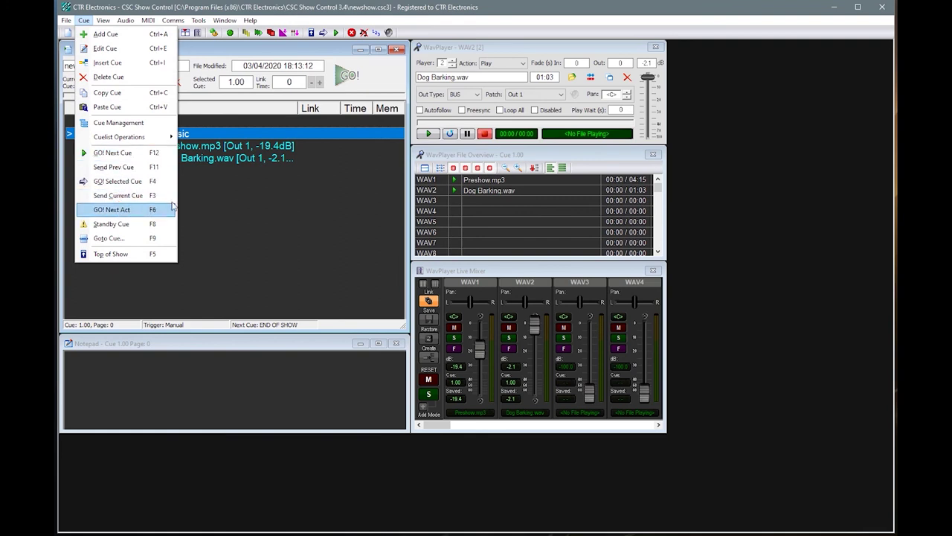
pyautogui.click(220, 191)
pyautogui.click(168, 123)
pyautogui.click(166, 134)
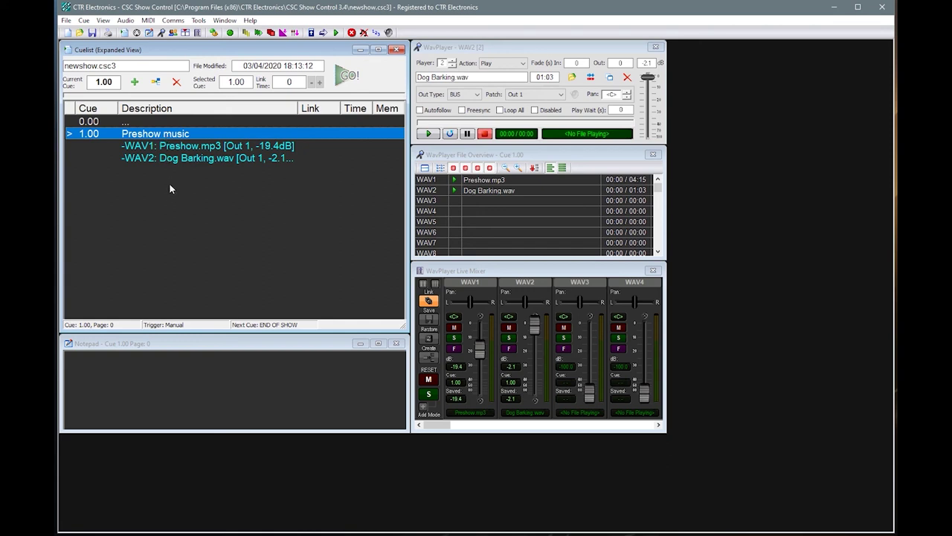
# Fire the Preshow music cue with GO to play WAV1 and WAV2 together, and stop all playback.
pyautogui.click(159, 123)
pyautogui.click(162, 136)
pyautogui.click(354, 82)
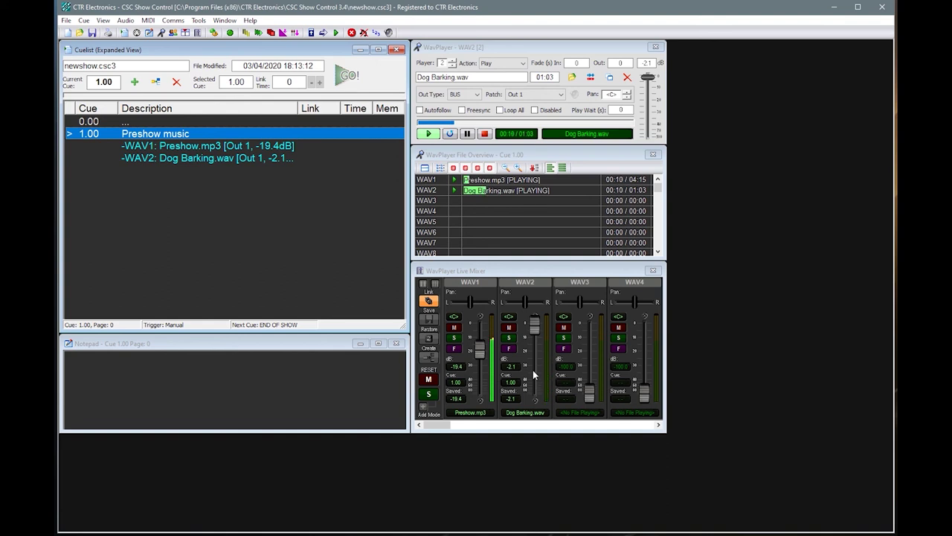
pyautogui.click(352, 33)
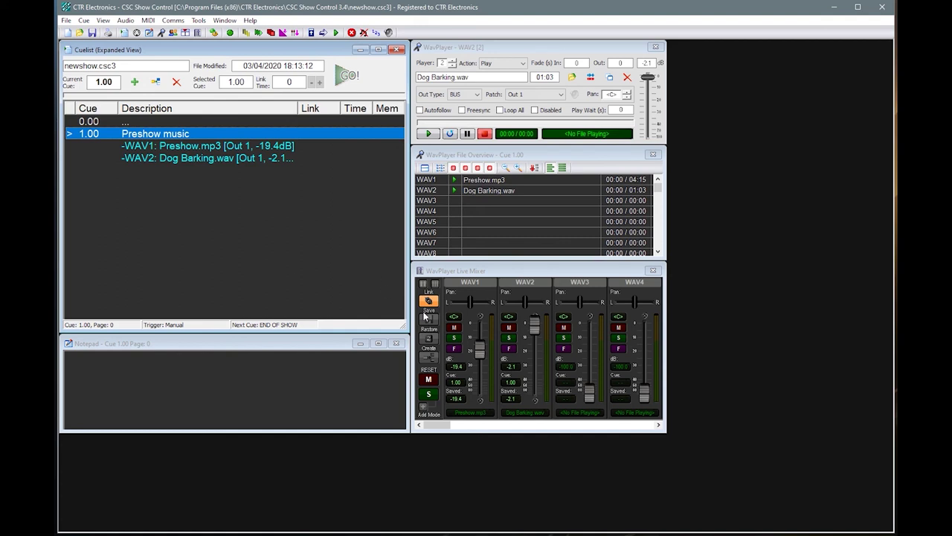
# Switch to File Explorer, add Door Knock.wav from the CSC Tutorial folder to player WAV3, and briefly preview it.
pyautogui.hotkey('alt', 'Tab')
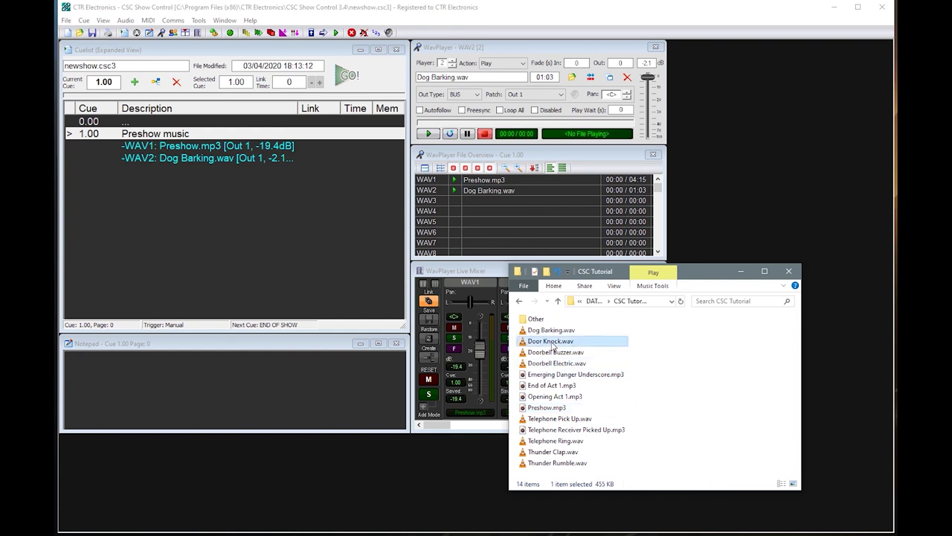
pyautogui.click(525, 251)
pyautogui.moveTo(526, 252); pyautogui.dragTo(494, 183)
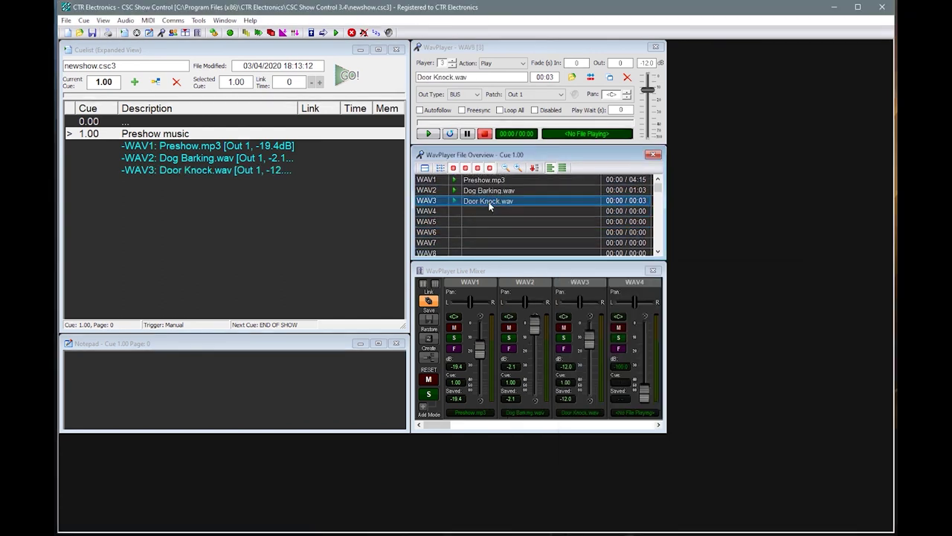
pyautogui.click(428, 133)
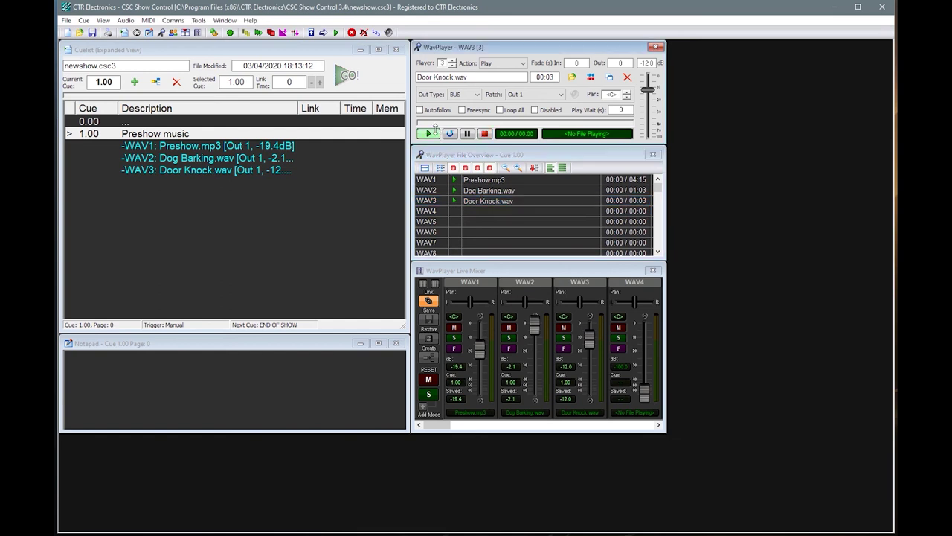
pyautogui.click(484, 134)
# Switch back to File Explorer and drop Doorbell Buzzer.wav onto the Preshow music cue in the cuelist.
pyautogui.hotkey('alt', 'Tab')
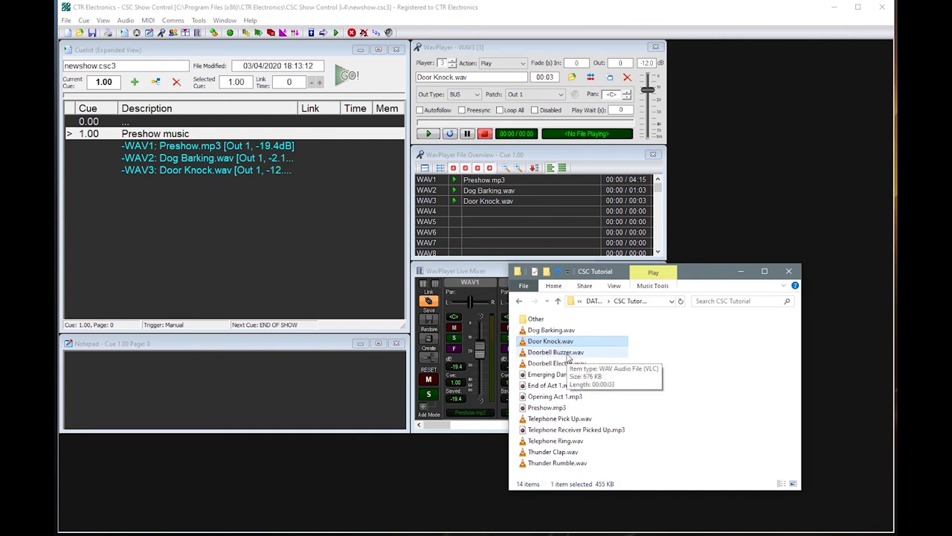
pyautogui.moveTo(567, 354); pyautogui.dragTo(182, 134)
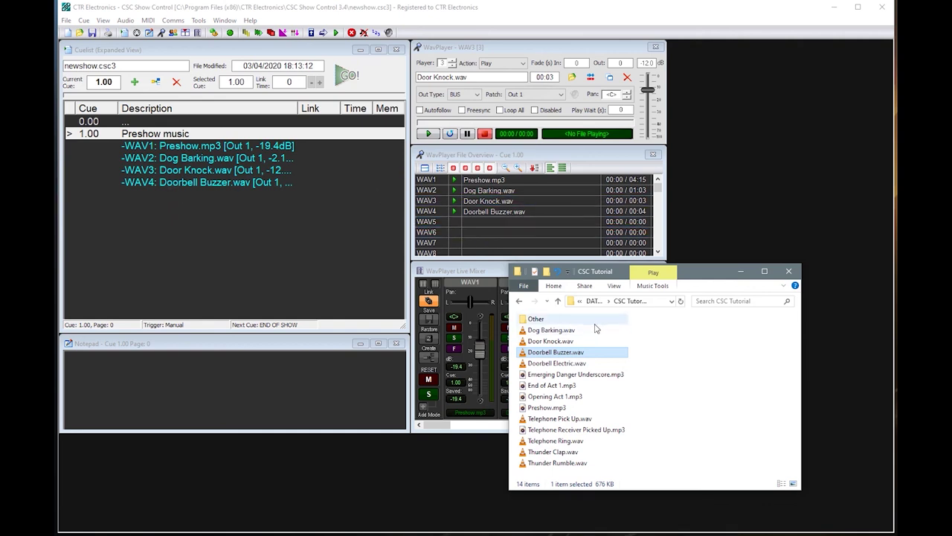
# Drop Doorbell Buzzer.wav onto the empty area of the cuelist below the Preshow music cue.
pyautogui.moveTo(567, 356); pyautogui.dragTo(255, 296)
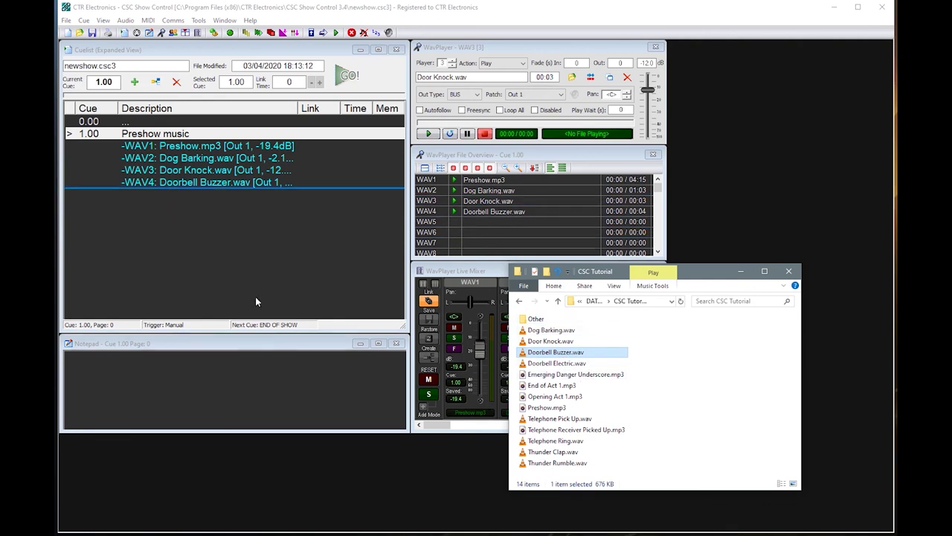